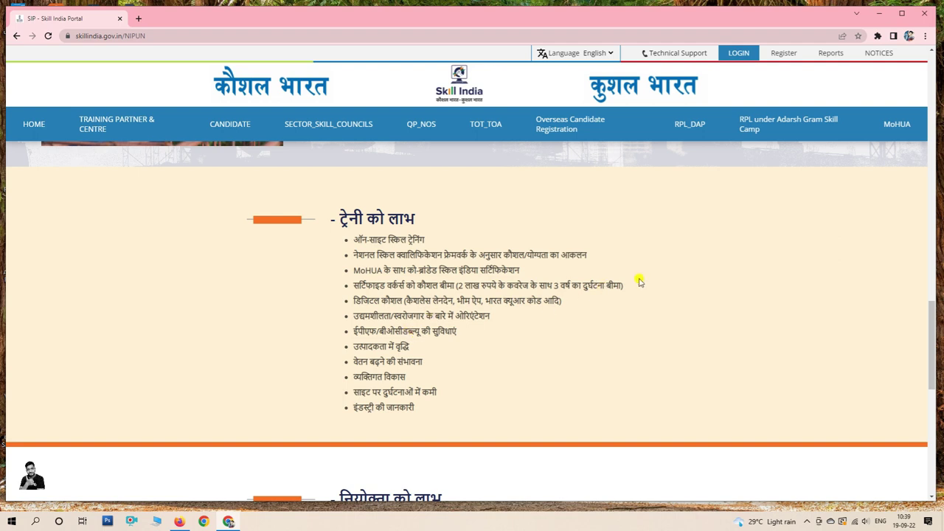
Step: Review the trainee and employer benefits described on the NIPUN scheme page
{"action": "scroll", "coordinate": [430, 317], "scroll_direction": "down", "scroll_amount": 4}
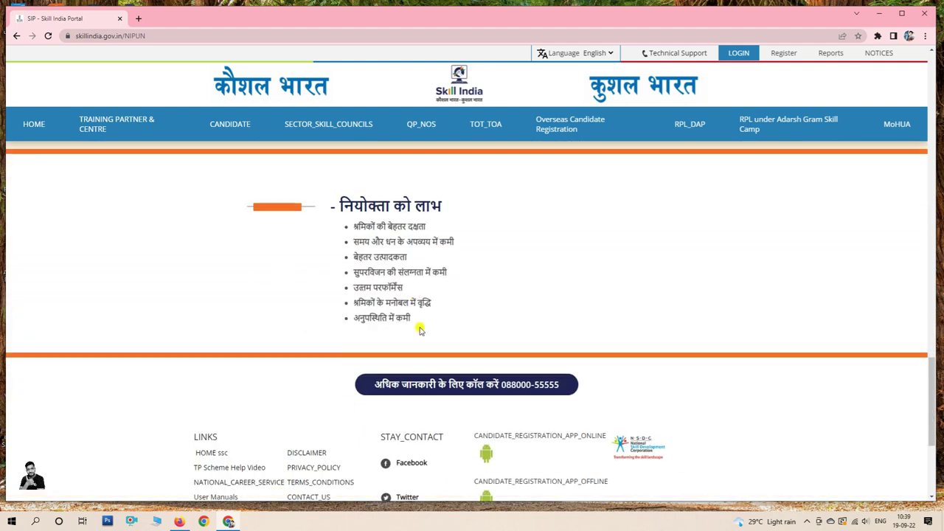
{"action": "left_click_drag", "start_coordinate": [354, 226], "coordinate": [610, 376]}
{"action": "scroll", "coordinate": [549, 309], "scroll_direction": "up", "scroll_amount": 4}
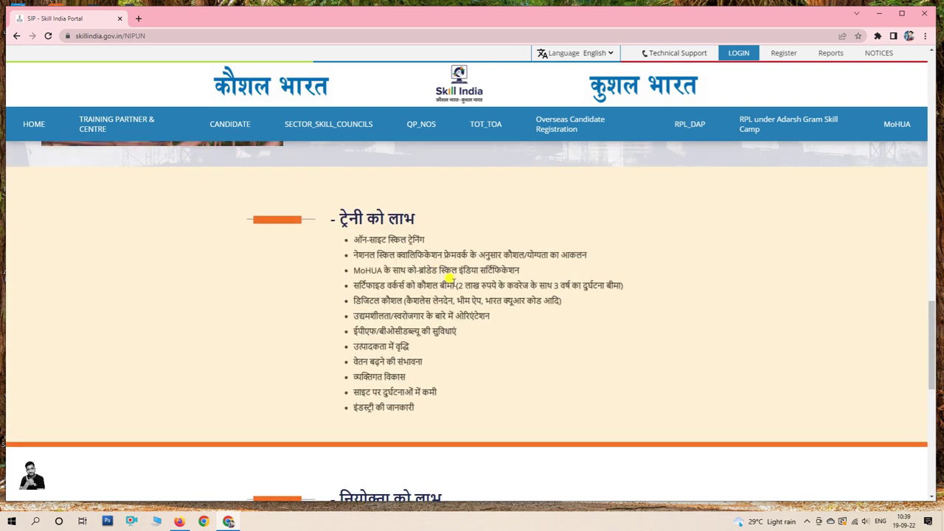
{"action": "scroll", "coordinate": [550, 309], "scroll_direction": "up", "scroll_amount": 10}
{"action": "scroll", "coordinate": [462, 284], "scroll_direction": "up", "scroll_amount": 6}
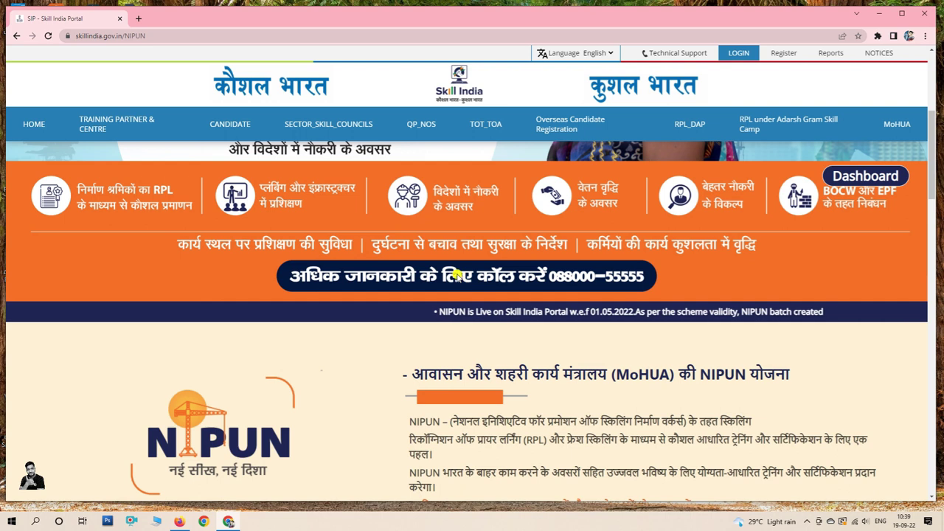
{"action": "scroll", "coordinate": [456, 277], "scroll_direction": "up", "scroll_amount": 1}
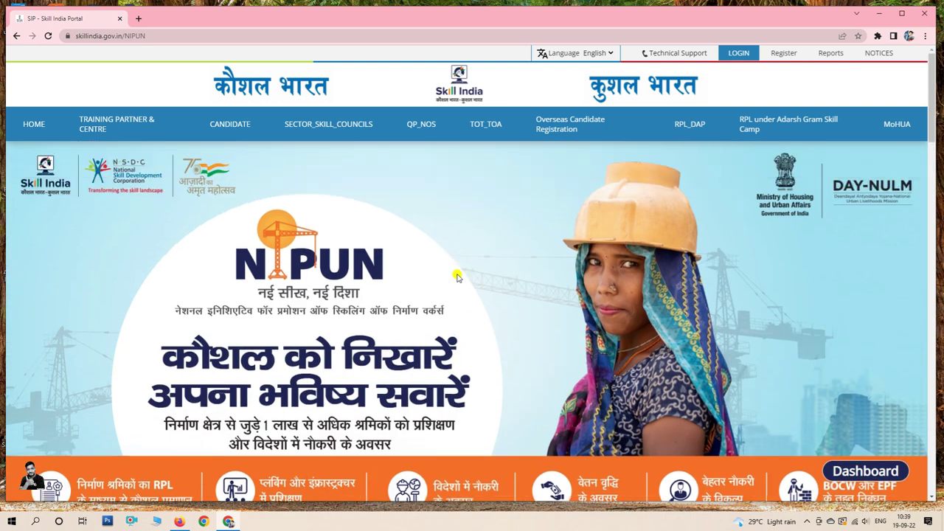
Step: Open the portal's new user registration and choose Candidate as the user group
{"action": "left_click", "coordinate": [784, 55]}
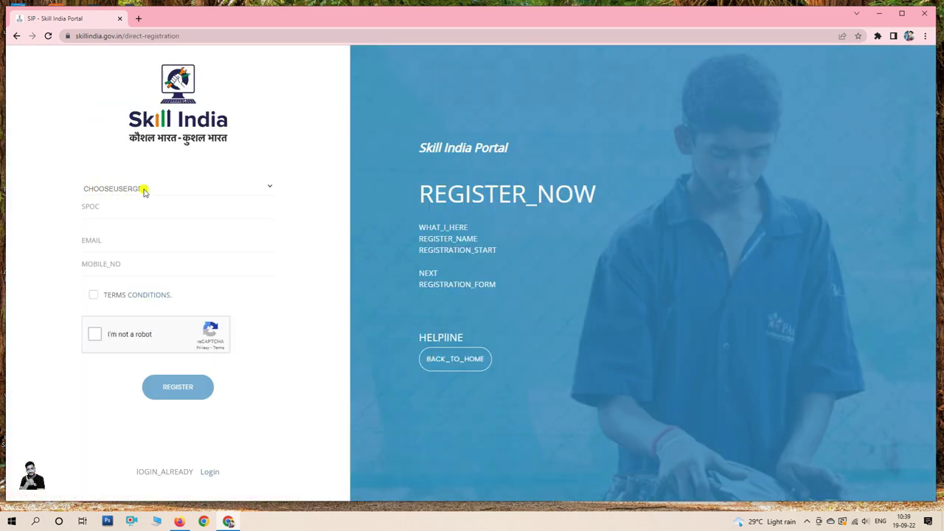
{"action": "left_click", "coordinate": [260, 190]}
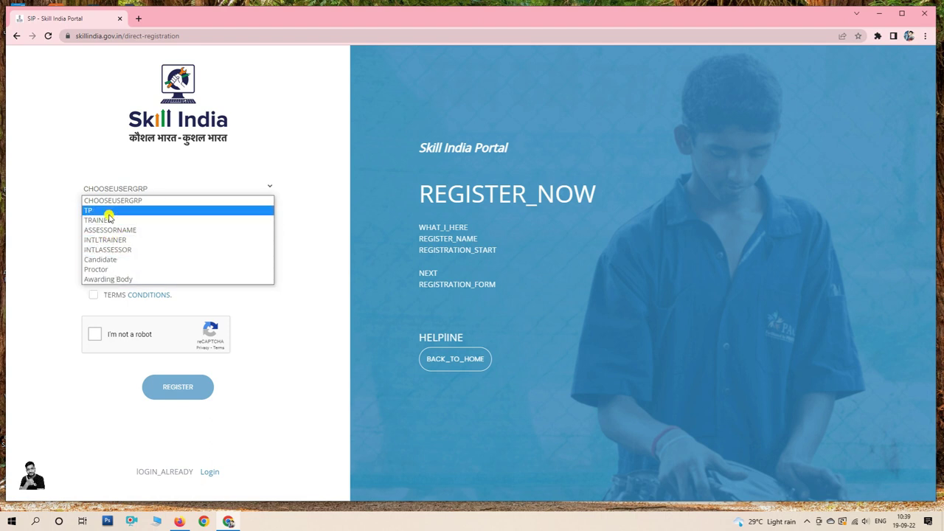
{"action": "left_click", "coordinate": [104, 260]}
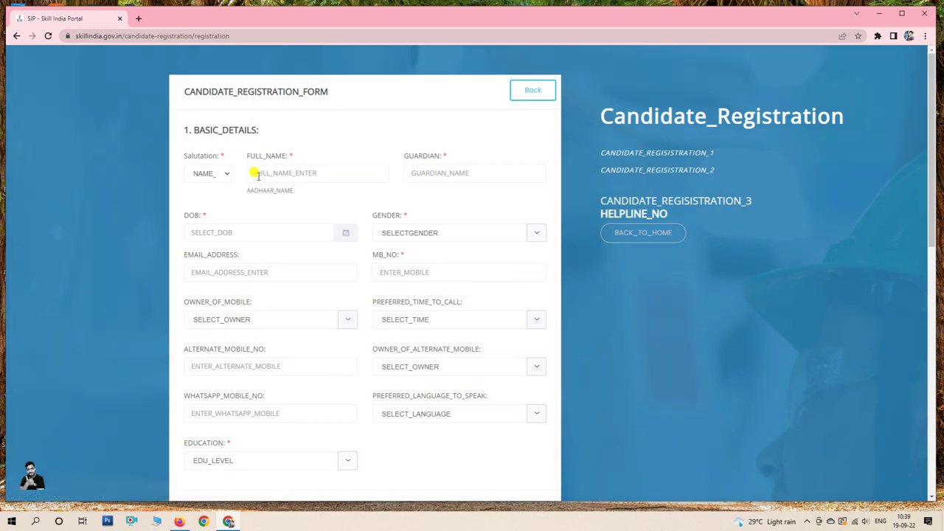
Step: Set the salutation to Mr and the gender to Male in the candidate's basic details
{"action": "scroll", "coordinate": [438, 317], "scroll_direction": "down", "scroll_amount": 7}
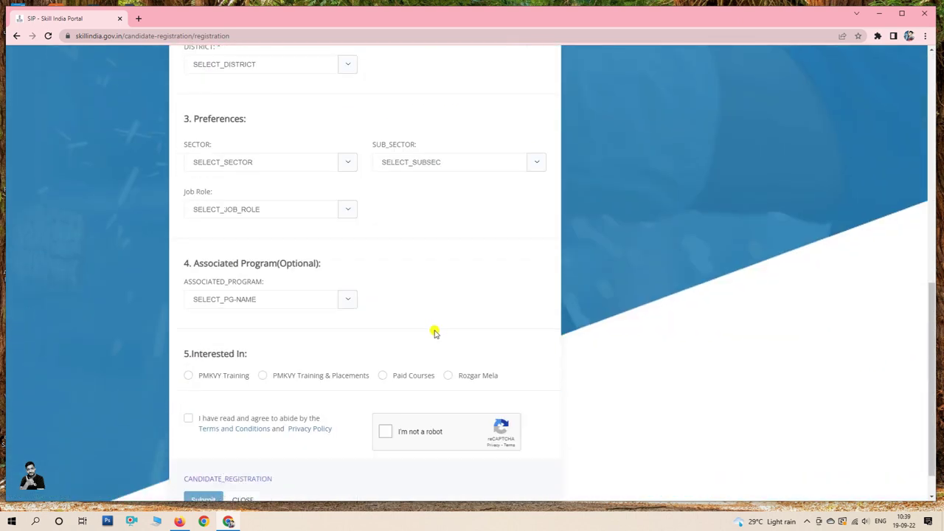
{"action": "scroll", "coordinate": [432, 337], "scroll_direction": "up", "scroll_amount": 10}
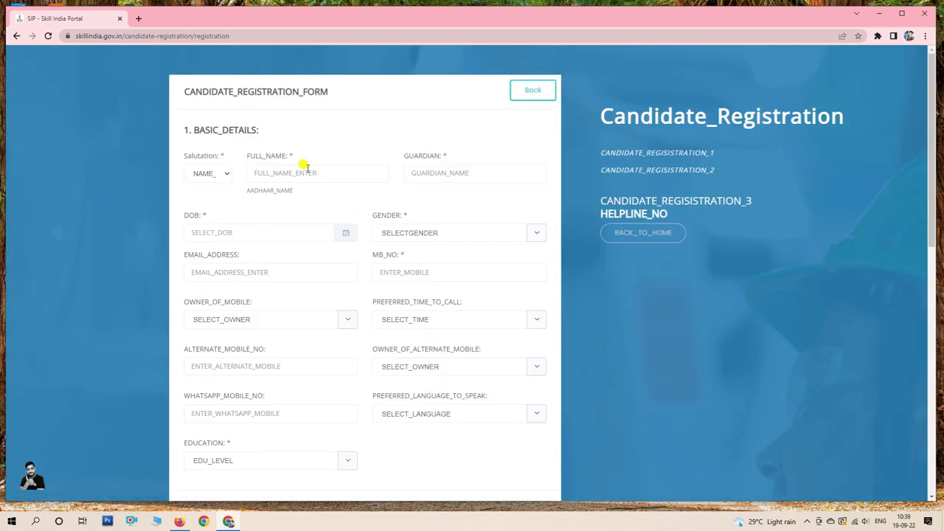
{"action": "left_click", "coordinate": [206, 173]}
{"action": "left_click", "coordinate": [205, 198]}
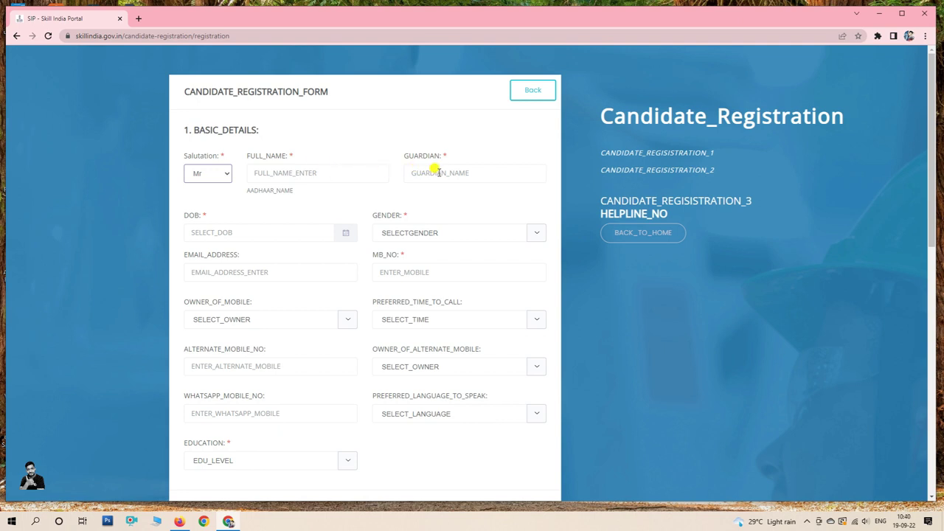
{"action": "left_click", "coordinate": [226, 232]}
{"action": "left_click", "coordinate": [417, 236]}
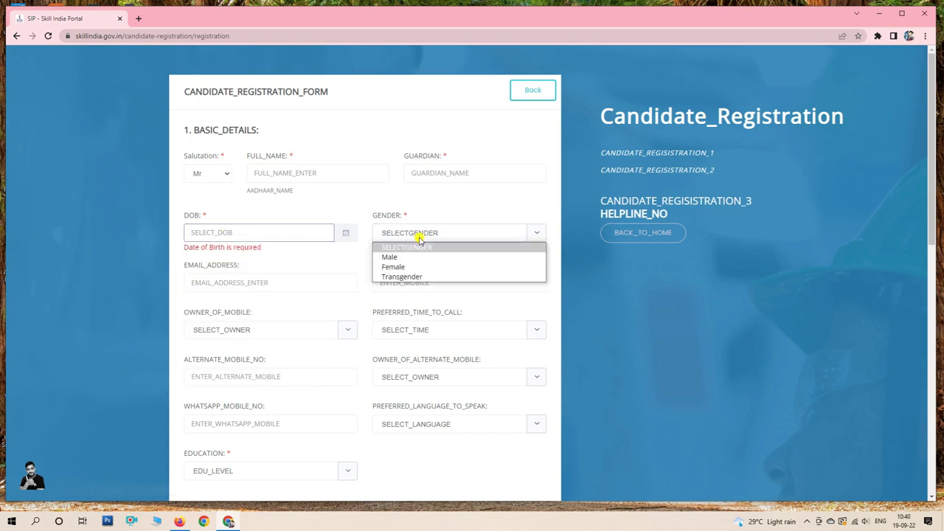
{"action": "left_click", "coordinate": [407, 255]}
Step: Set the mobile owner to Self and the preferred time to call to 9-12 AM
{"action": "scroll", "coordinate": [255, 281], "scroll_direction": "down", "scroll_amount": 1}
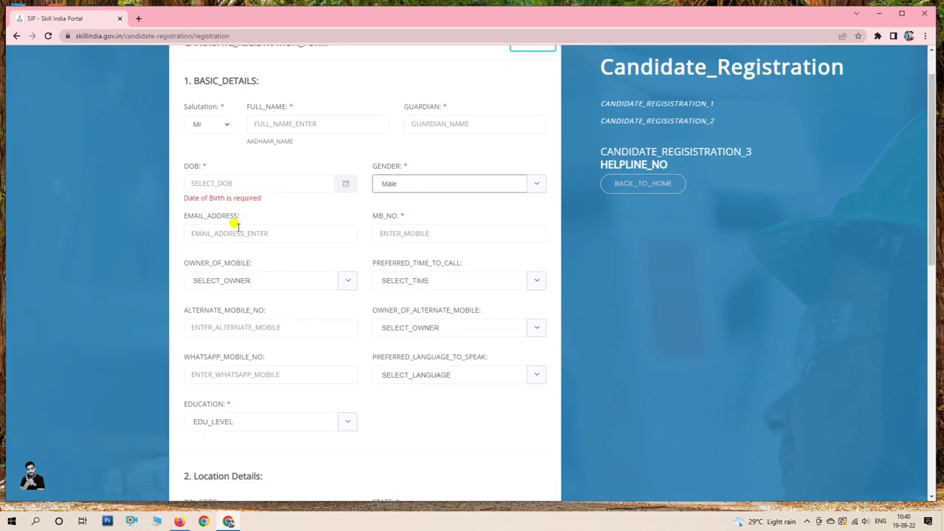
{"action": "scroll", "coordinate": [371, 251], "scroll_direction": "down", "scroll_amount": 2}
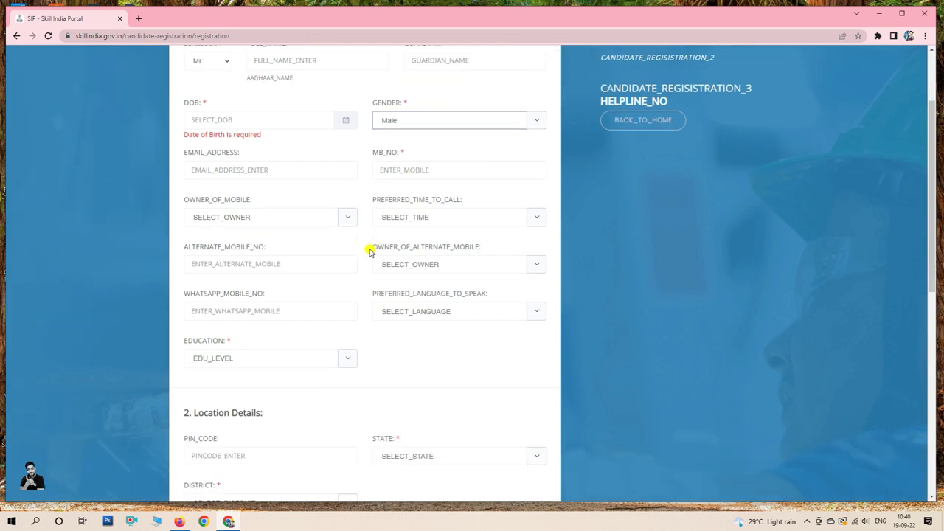
{"action": "left_click", "coordinate": [298, 184]}
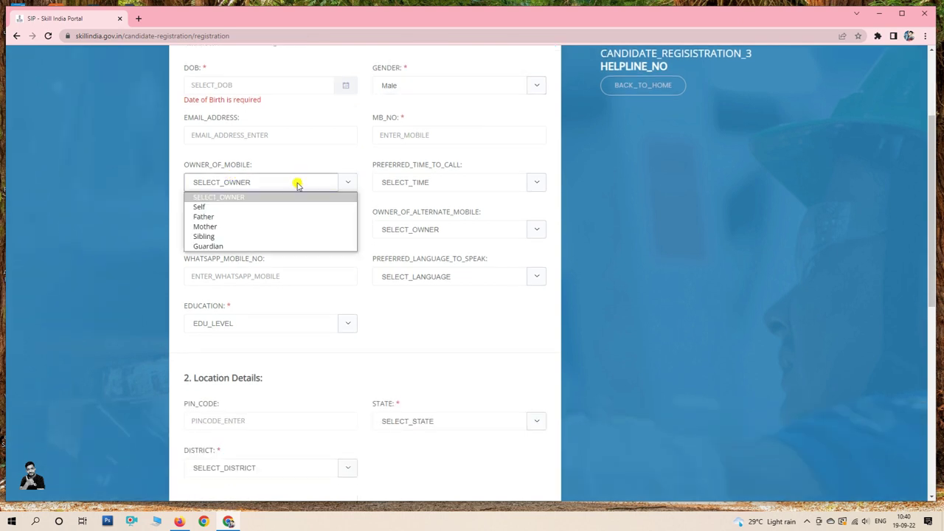
{"action": "left_click", "coordinate": [220, 207]}
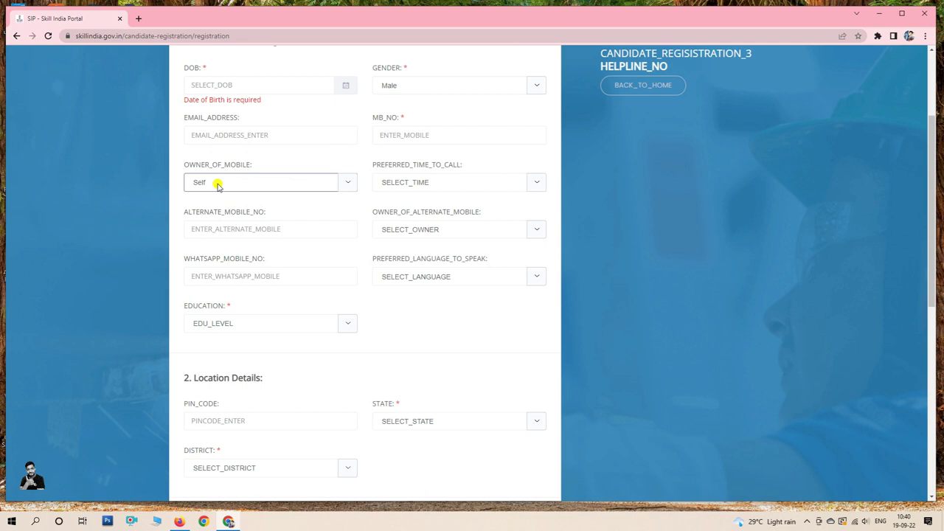
{"action": "left_click", "coordinate": [439, 184]}
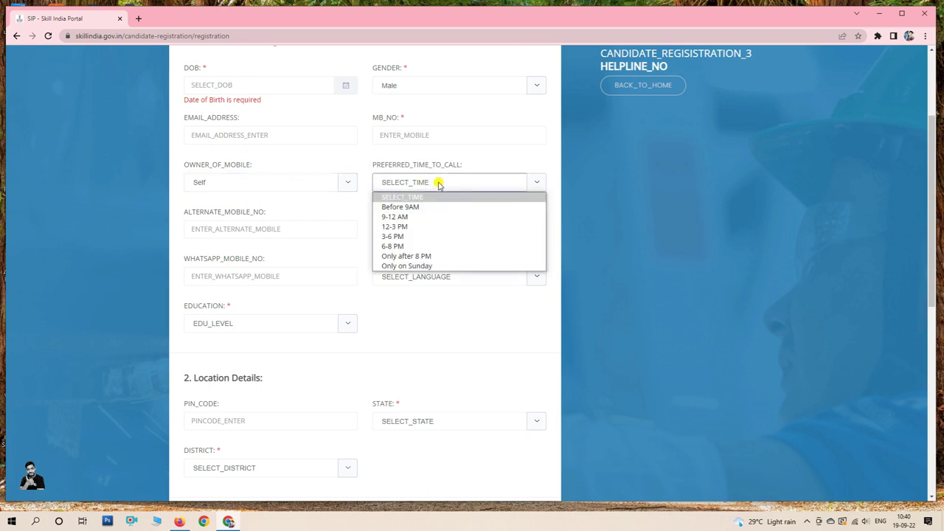
{"action": "left_click", "coordinate": [426, 218]}
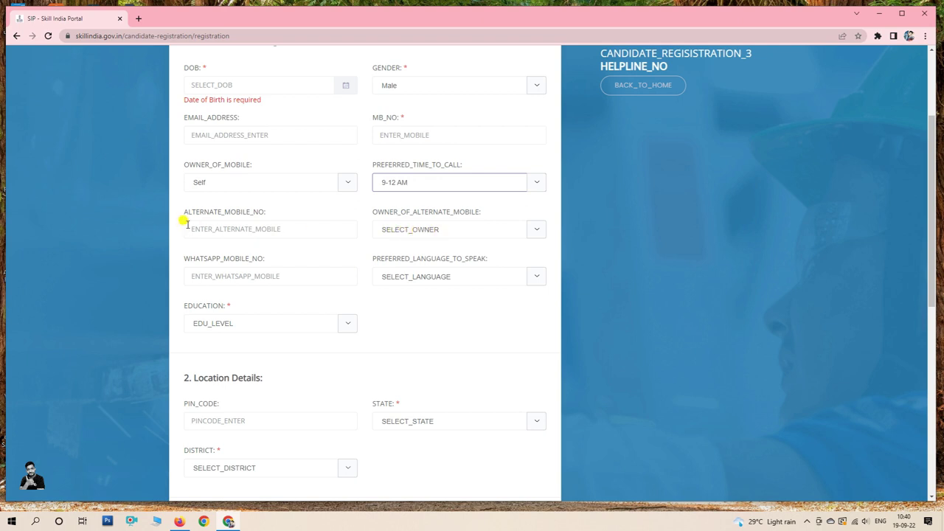
Step: Set the alternate mobile's owner to Father and the preferred language to speak to Hindi
{"action": "left_click", "coordinate": [436, 230]}
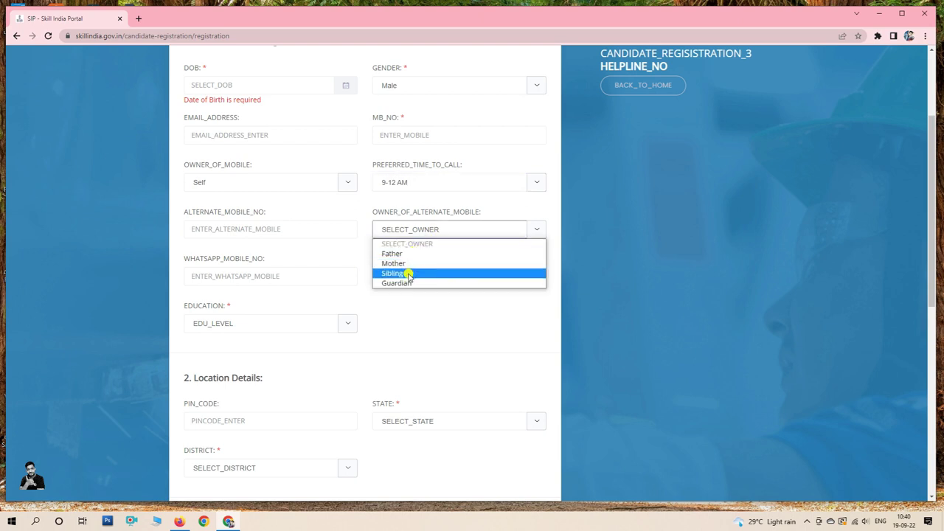
{"action": "left_click", "coordinate": [411, 253]}
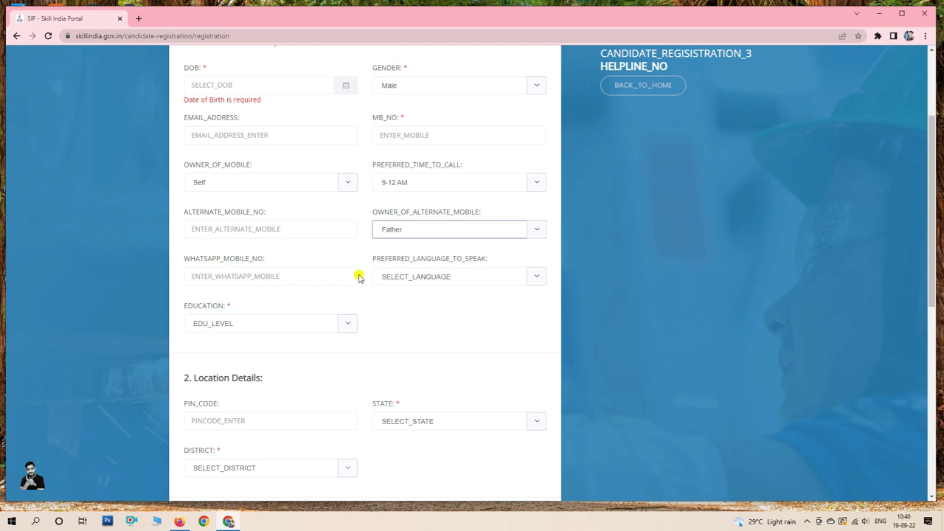
{"action": "left_click", "coordinate": [416, 277]}
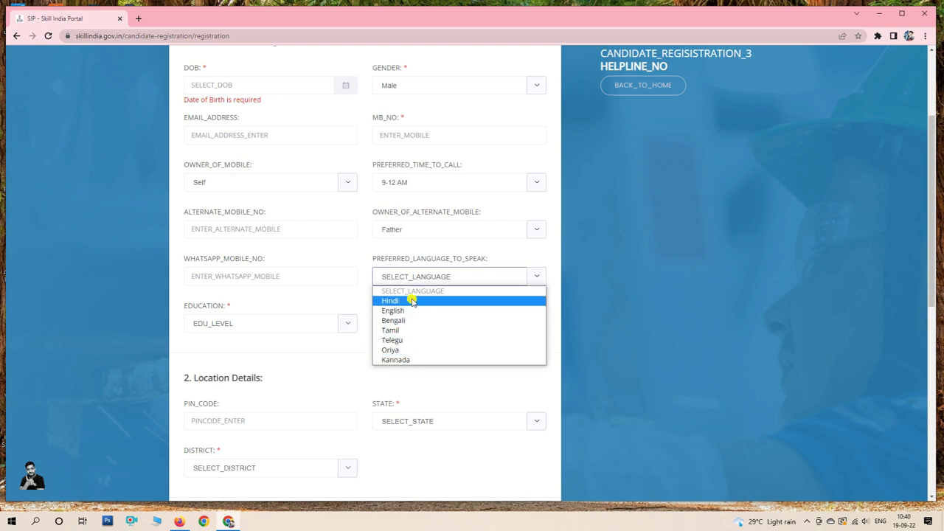
{"action": "left_click", "coordinate": [412, 301]}
Step: Set the candidate's education level to 11th Class
{"action": "scroll", "coordinate": [411, 301], "scroll_direction": "down", "scroll_amount": 2}
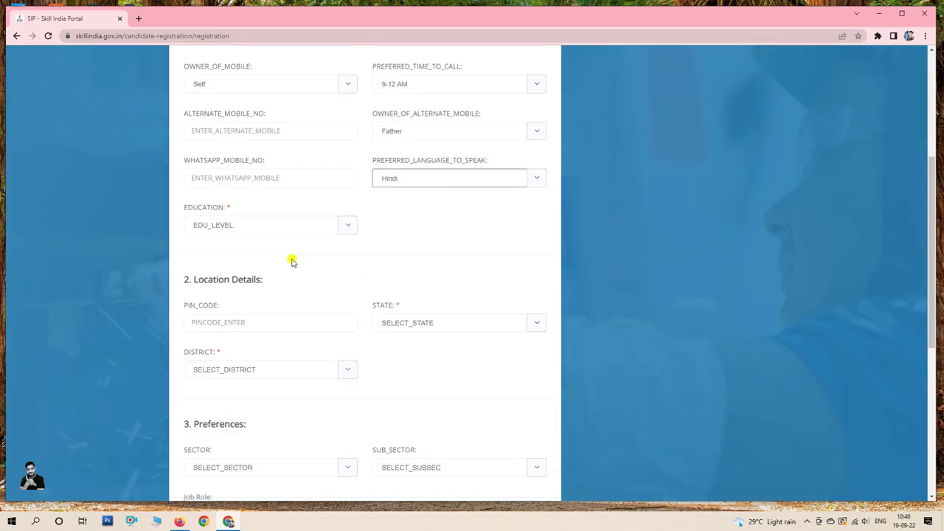
{"action": "left_click", "coordinate": [226, 223]}
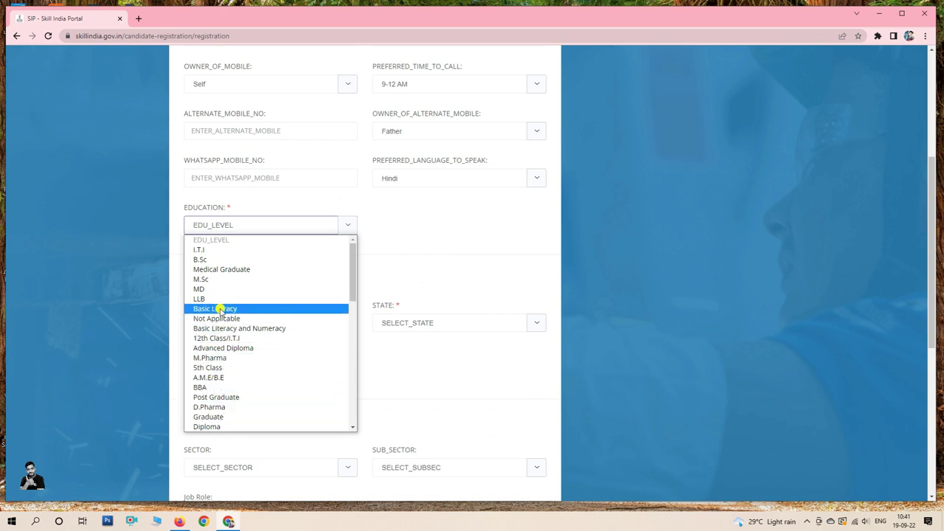
{"action": "scroll", "coordinate": [217, 310], "scroll_direction": "down", "scroll_amount": 5}
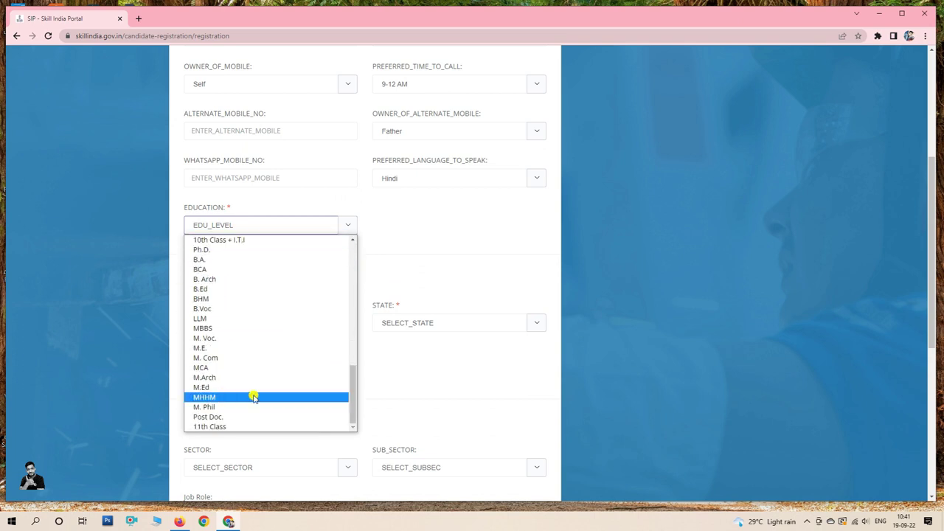
{"action": "left_click", "coordinate": [222, 426]}
Step: Set the state to RAJASTHAN and the district to JODHPUR in the location details
{"action": "scroll", "coordinate": [251, 319], "scroll_direction": "down", "scroll_amount": 1}
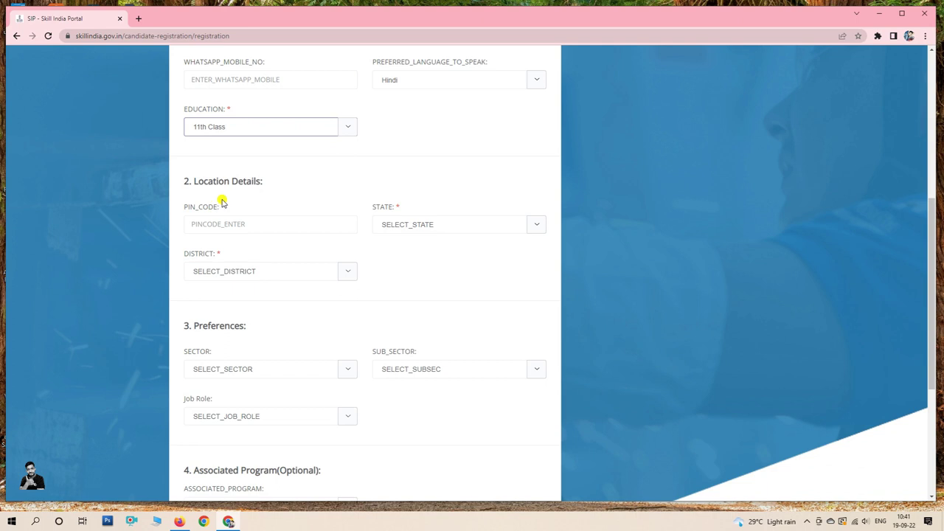
{"action": "left_click", "coordinate": [489, 225]}
{"action": "scroll", "coordinate": [447, 376], "scroll_direction": "down", "scroll_amount": 3}
{"action": "left_click", "coordinate": [421, 347]}
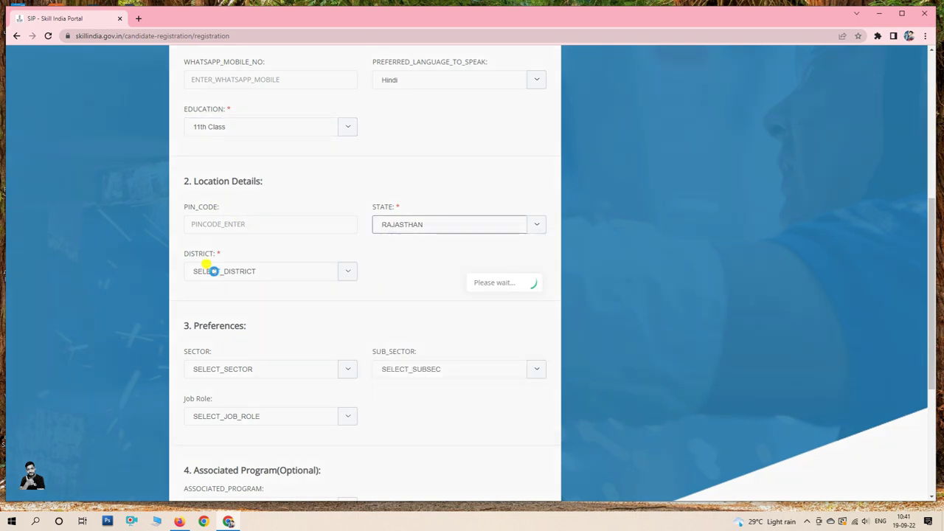
{"action": "left_click", "coordinate": [217, 273]}
{"action": "scroll", "coordinate": [224, 346], "scroll_direction": "down", "scroll_amount": 2}
{"action": "left_click", "coordinate": [224, 349]}
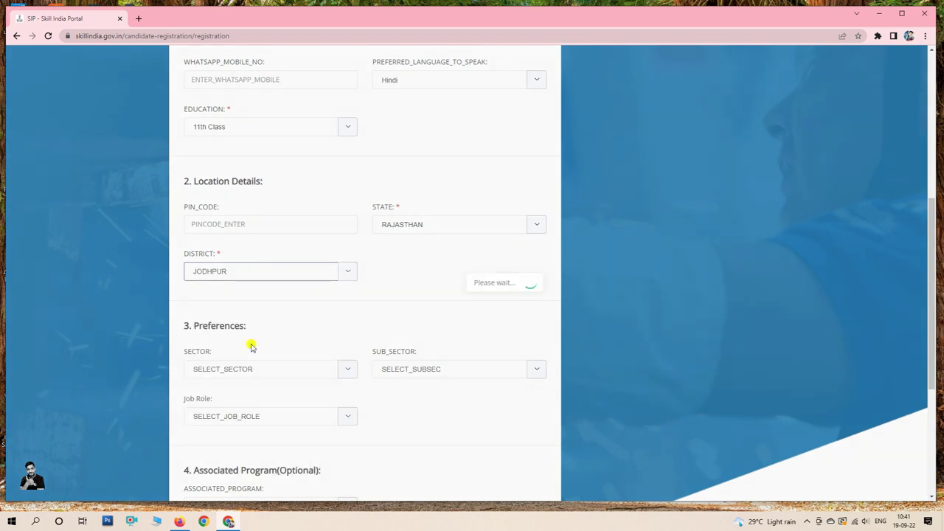
Step: Look through the available sectors in the training preferences and choose Telecom
{"action": "scroll", "coordinate": [265, 339], "scroll_direction": "down", "scroll_amount": 2}
{"action": "left_click", "coordinate": [214, 226]}
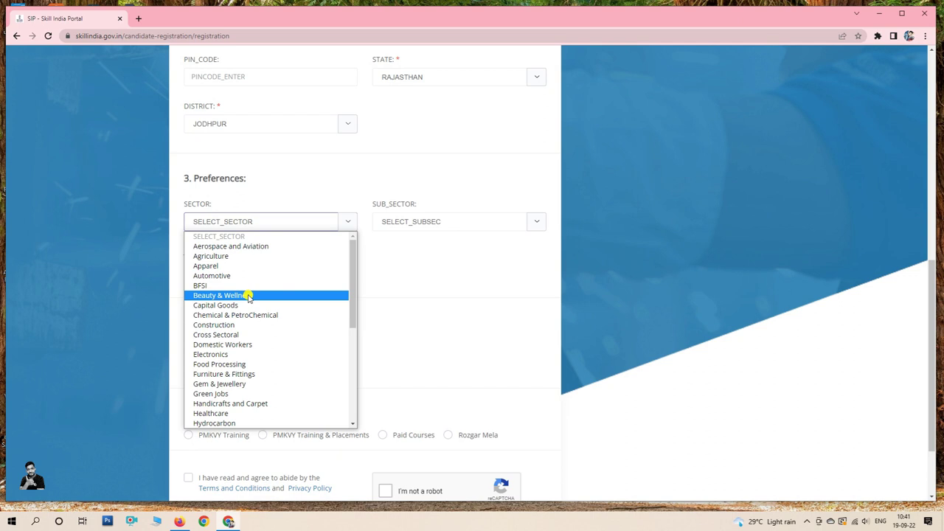
{"action": "scroll", "coordinate": [242, 333], "scroll_direction": "down", "scroll_amount": 3}
{"action": "scroll", "coordinate": [243, 333], "scroll_direction": "up", "scroll_amount": 3}
{"action": "scroll", "coordinate": [253, 391], "scroll_direction": "down", "scroll_amount": 3}
{"action": "scroll", "coordinate": [245, 368], "scroll_direction": "up", "scroll_amount": 3}
{"action": "scroll", "coordinate": [246, 257], "scroll_direction": "down", "scroll_amount": 3}
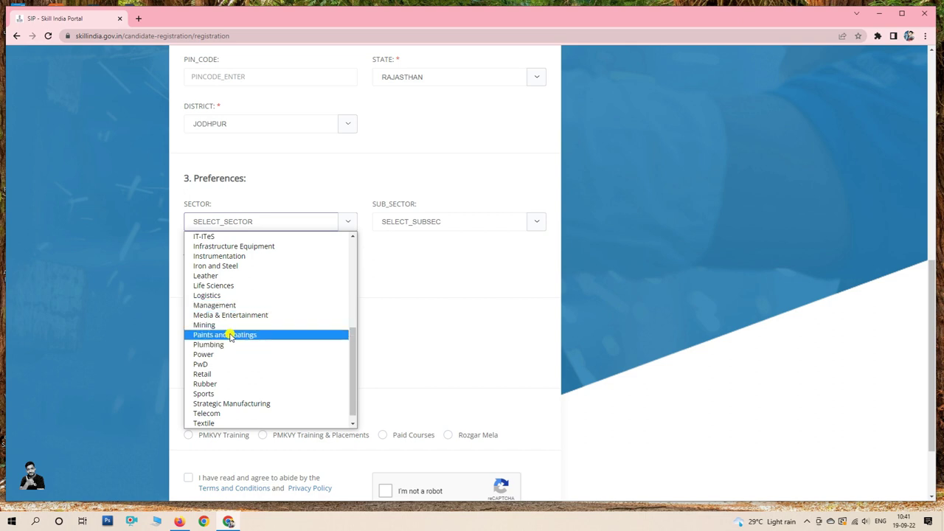
{"action": "scroll", "coordinate": [228, 409], "scroll_direction": "down", "scroll_amount": 1}
{"action": "left_click", "coordinate": [227, 399]}
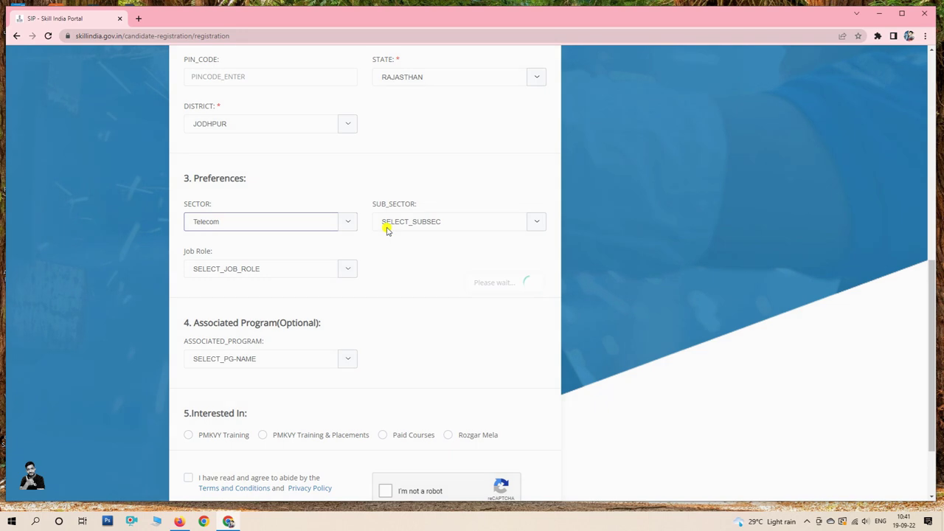
Step: Set the sub-sector to Handset and the job role to Line Assembler - Telecom Products
{"action": "left_click", "coordinate": [417, 224]}
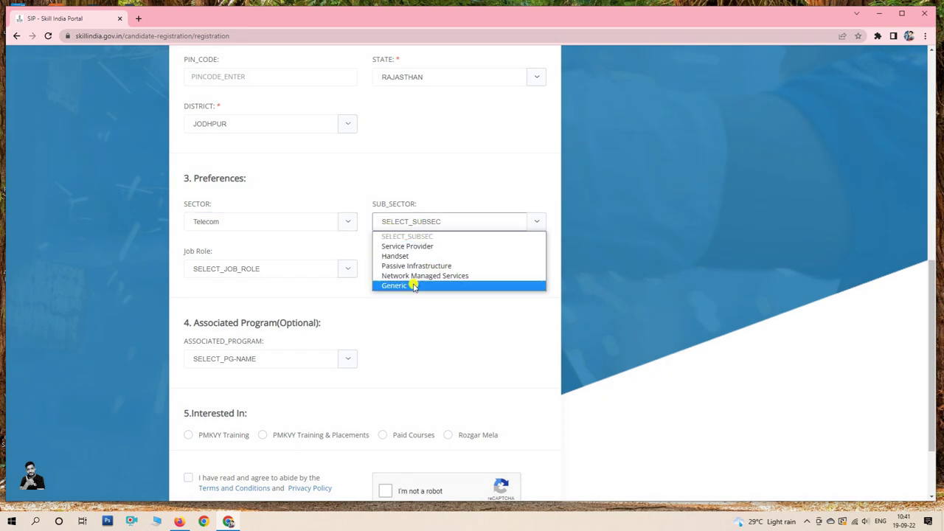
{"action": "left_click", "coordinate": [413, 256]}
{"action": "left_click", "coordinate": [220, 270]}
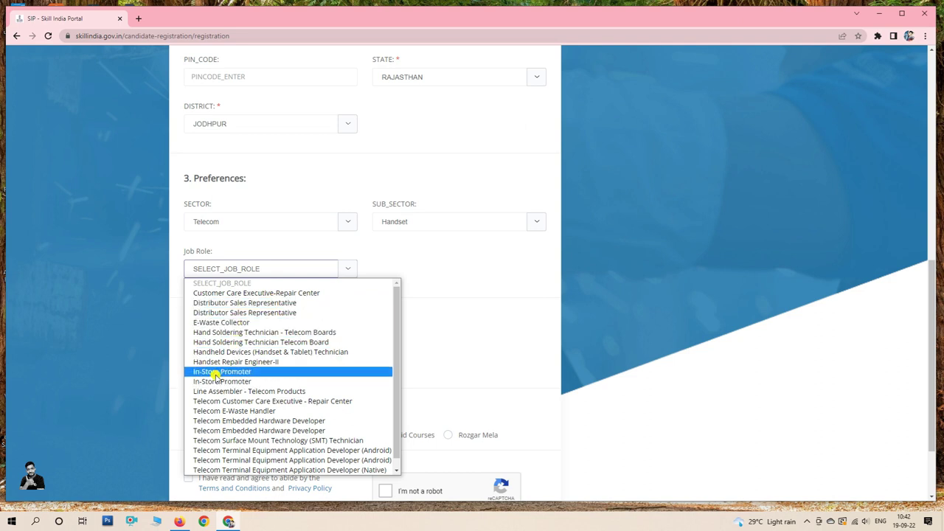
{"action": "scroll", "coordinate": [242, 428], "scroll_direction": "down", "scroll_amount": 1}
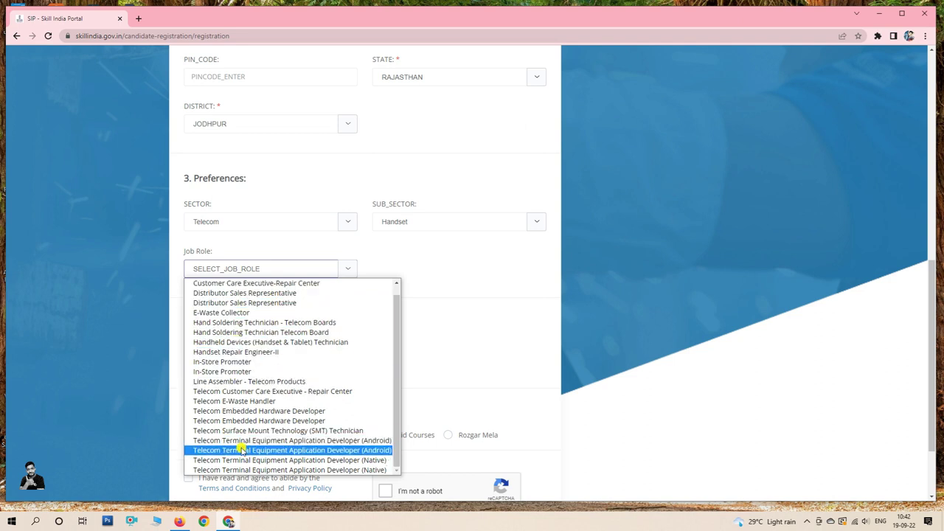
{"action": "left_click", "coordinate": [272, 385]}
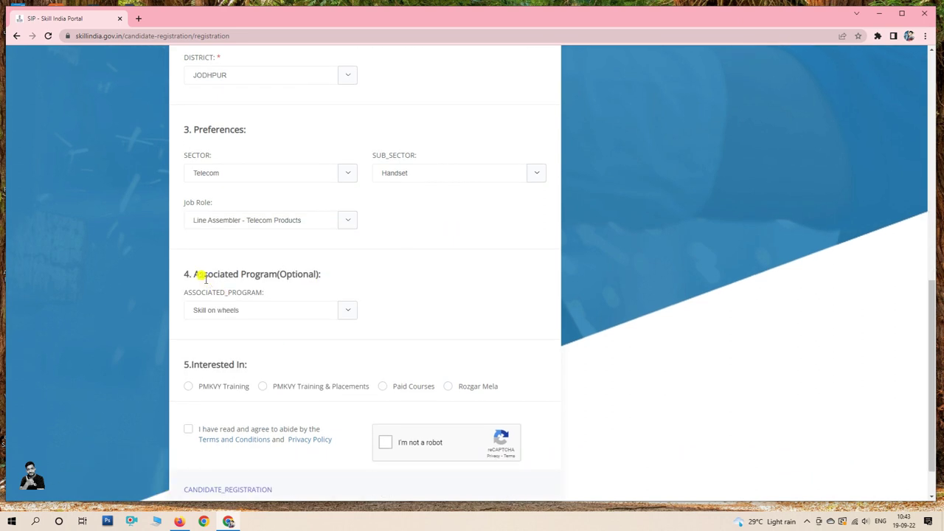
Step: Choose Skill on wheels as the optional associated program
{"action": "left_click", "coordinate": [257, 309]}
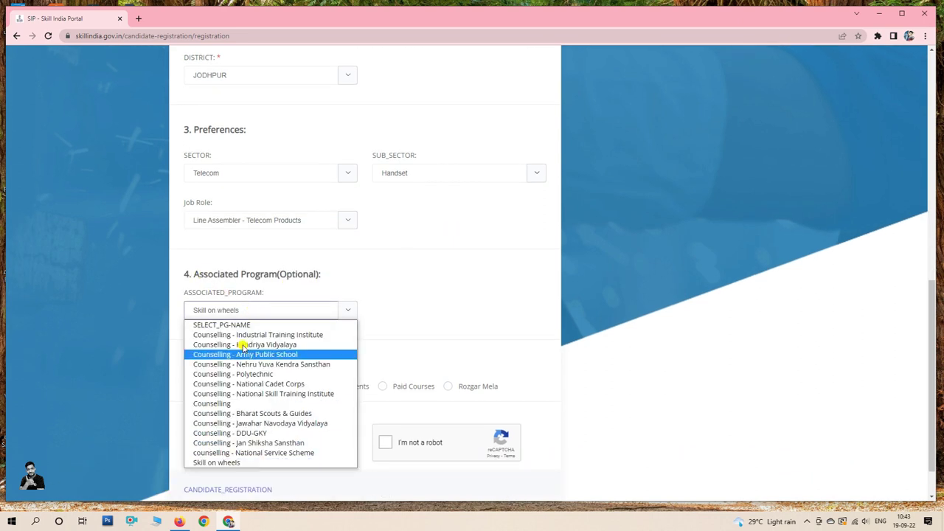
{"action": "left_click", "coordinate": [225, 463]}
{"action": "scroll", "coordinate": [194, 381], "scroll_direction": "down", "scroll_amount": 1}
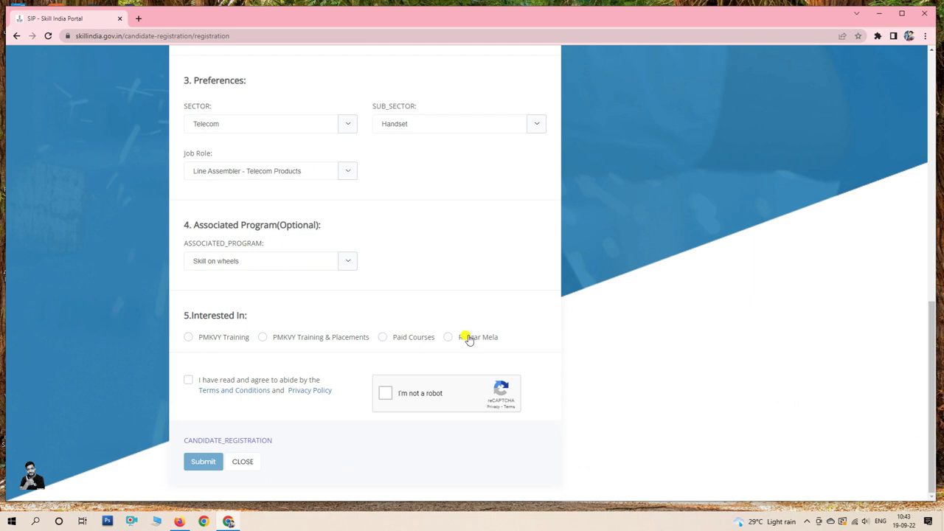
Step: Choose PMKVY Training as the interest and acknowledge the candidate registration confirmation
{"action": "left_click", "coordinate": [189, 340]}
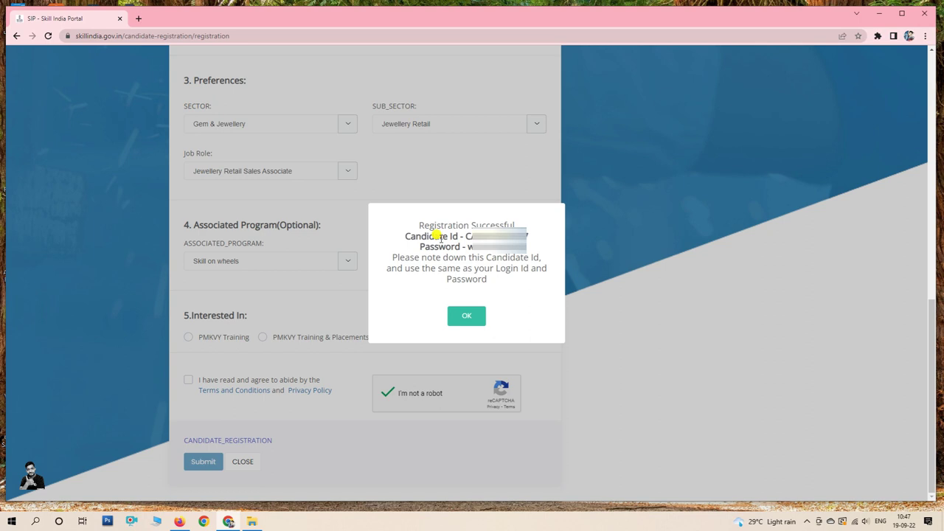
{"action": "left_click", "coordinate": [466, 316]}
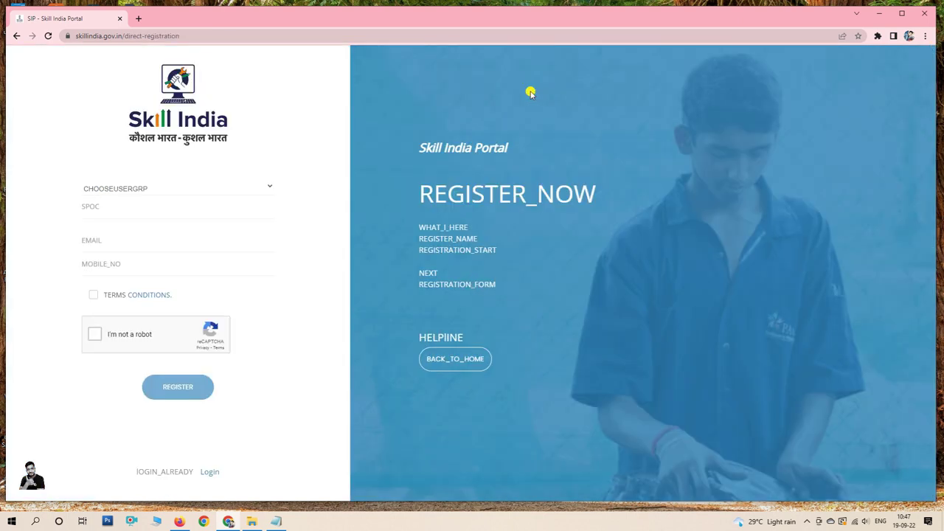
Step: Log in with the issued candidate ID and password, and reset the account password
{"action": "left_click", "coordinate": [211, 472]}
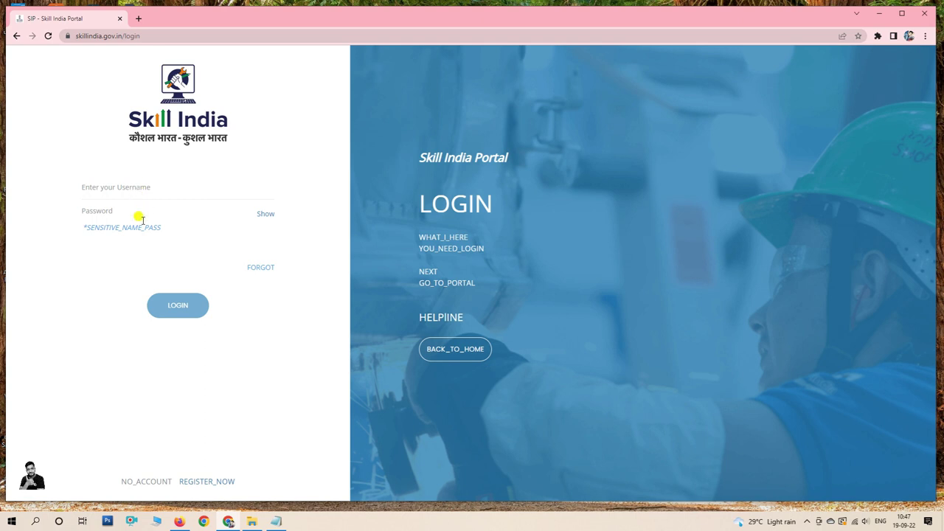
{"action": "left_click", "coordinate": [161, 312]}
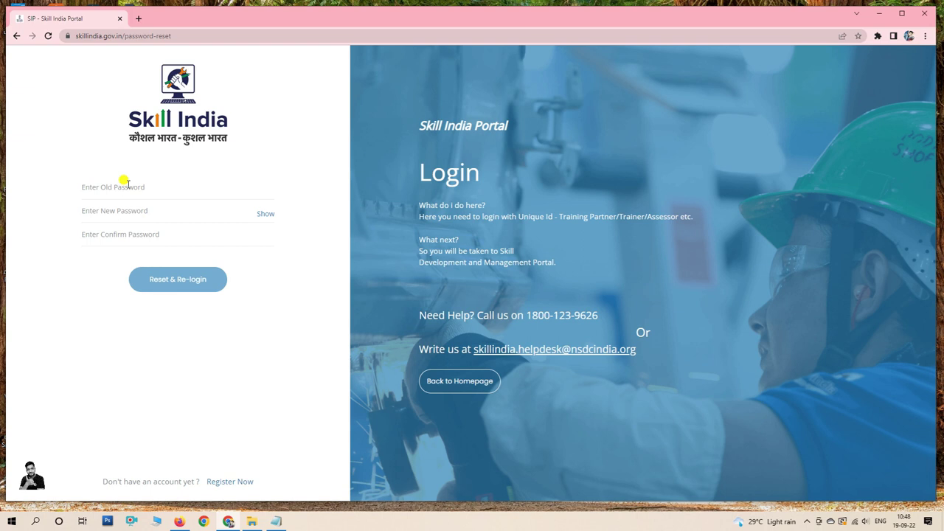
{"action": "left_click", "coordinate": [168, 285]}
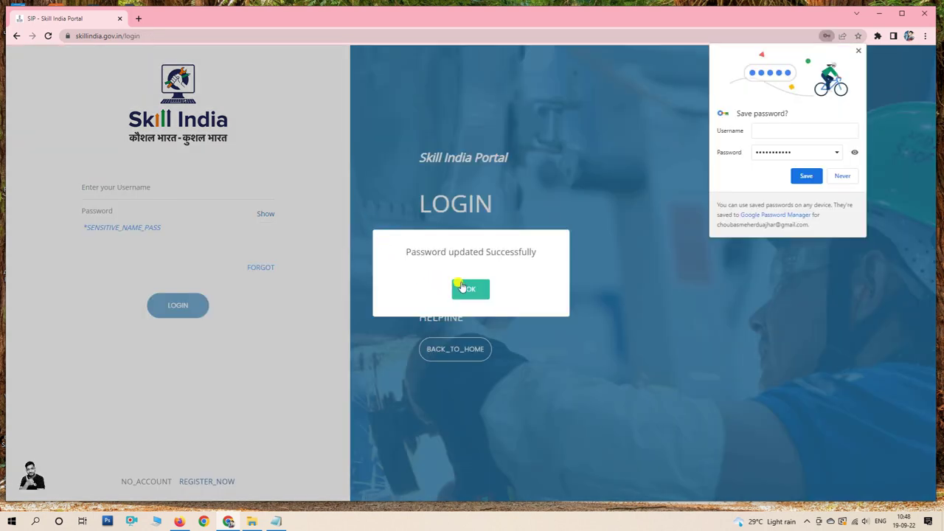
{"action": "left_click", "coordinate": [470, 290]}
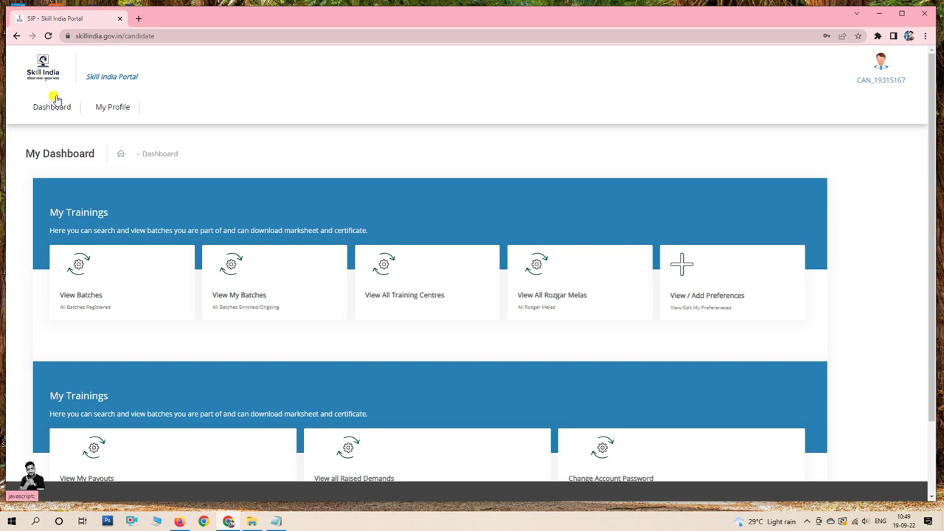
Step: Open the candidate's profile and review the Personal Details fields down to the identification type and permanent address
{"action": "scroll", "coordinate": [220, 270], "scroll_direction": "down", "scroll_amount": 1}
{"action": "scroll", "coordinate": [291, 272], "scroll_direction": "up", "scroll_amount": 1}
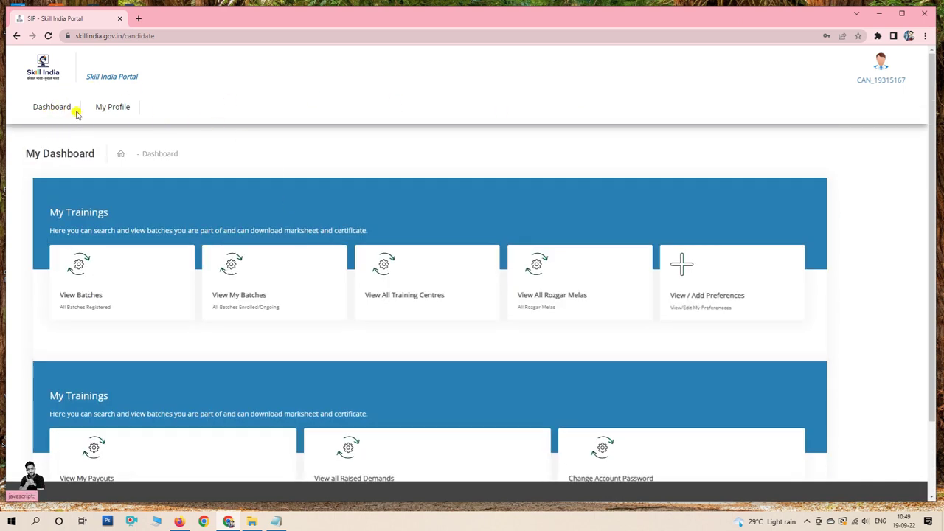
{"action": "left_click", "coordinate": [117, 109]}
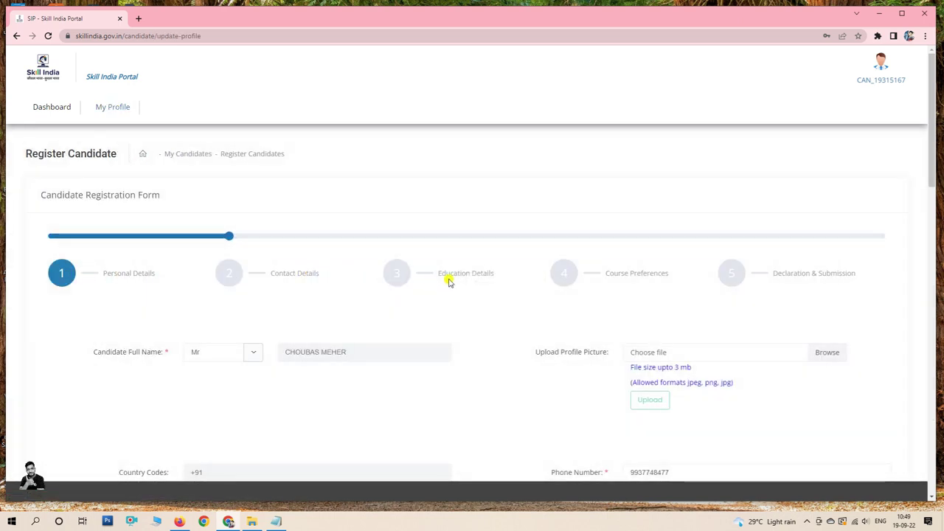
{"action": "scroll", "coordinate": [93, 280], "scroll_direction": "down", "scroll_amount": 1}
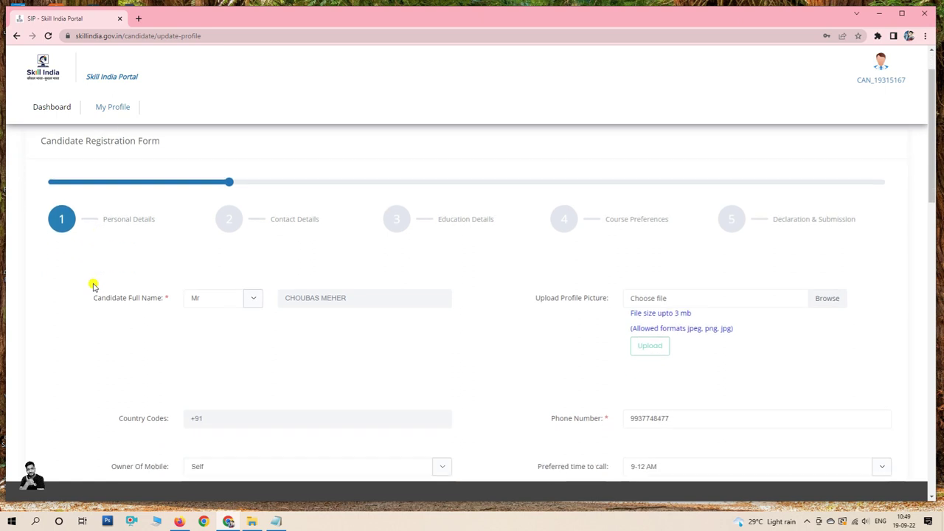
{"action": "scroll", "coordinate": [89, 280], "scroll_direction": "up", "scroll_amount": 1}
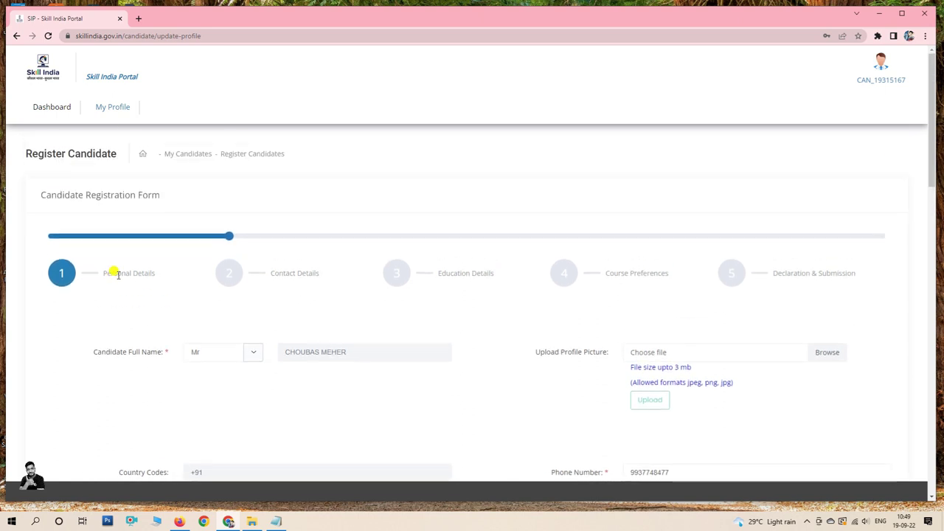
{"action": "left_click_drag", "start_coordinate": [105, 272], "coordinate": [202, 289]}
{"action": "scroll", "coordinate": [202, 288], "scroll_direction": "down", "scroll_amount": 1}
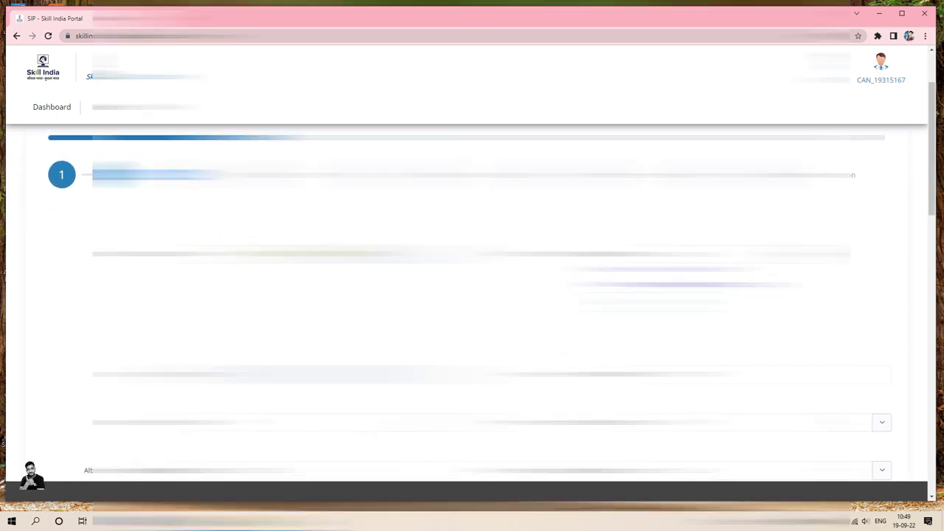
{"action": "scroll", "coordinate": [472, 295], "scroll_direction": "down", "scroll_amount": 2}
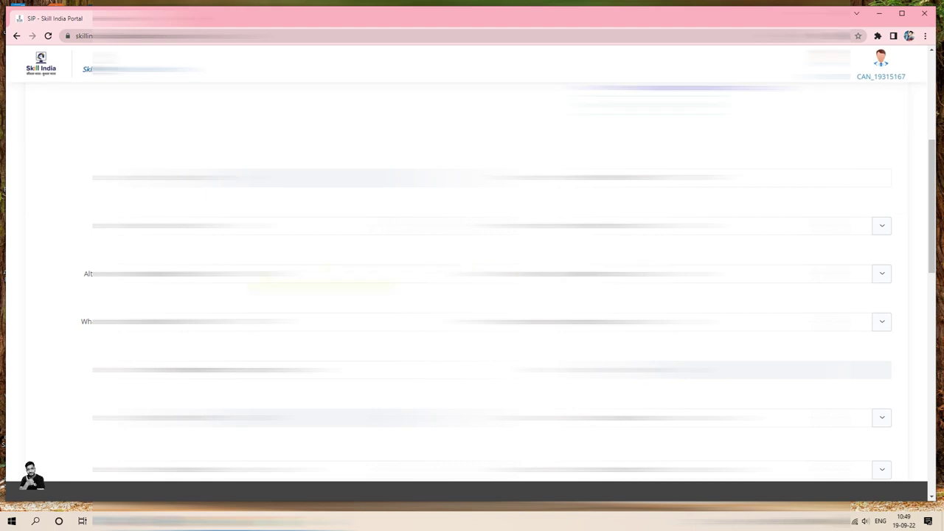
{"action": "scroll", "coordinate": [472, 295], "scroll_direction": "down", "scroll_amount": 2}
{"action": "scroll", "coordinate": [472, 295], "scroll_direction": "down", "scroll_amount": 2}
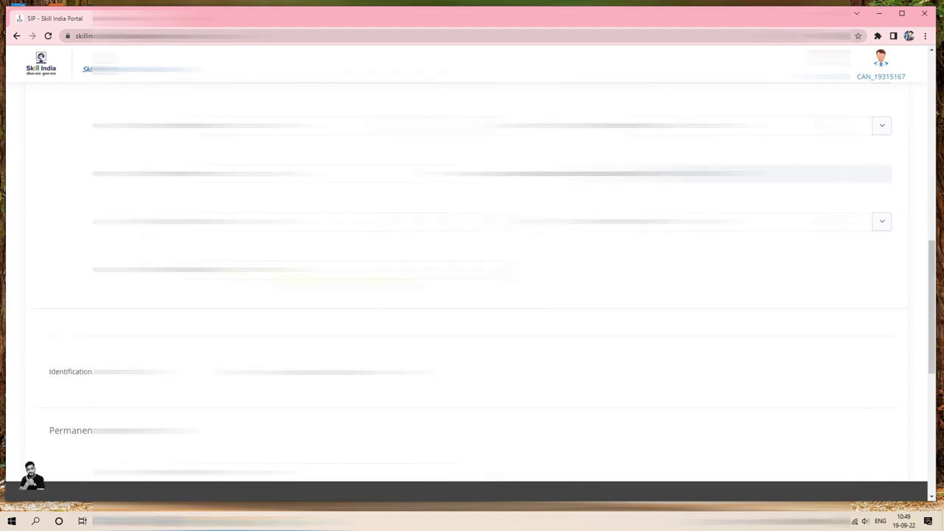
{"action": "scroll", "coordinate": [472, 295], "scroll_direction": "down", "scroll_amount": 2}
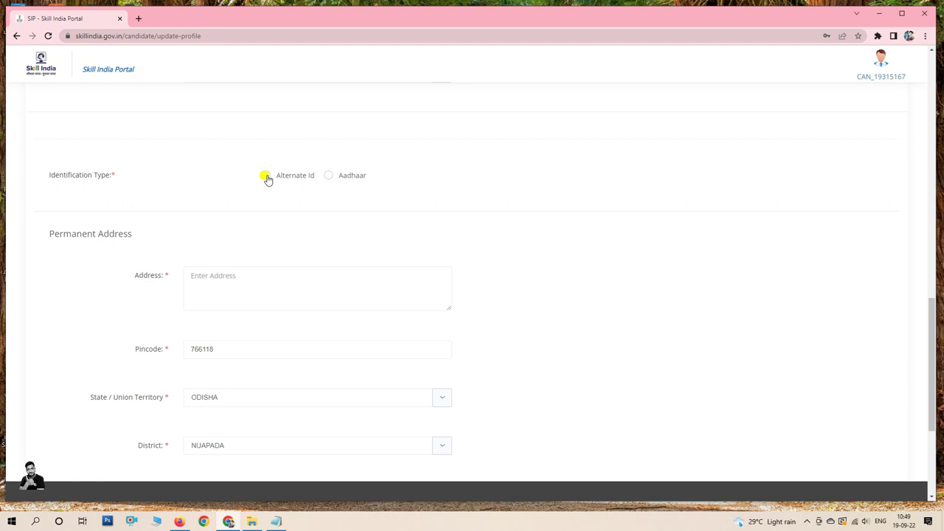
Step: Set the identification type to Aadhaar and choose Aadhar Number as the Aadhaar type
{"action": "left_click", "coordinate": [265, 176]}
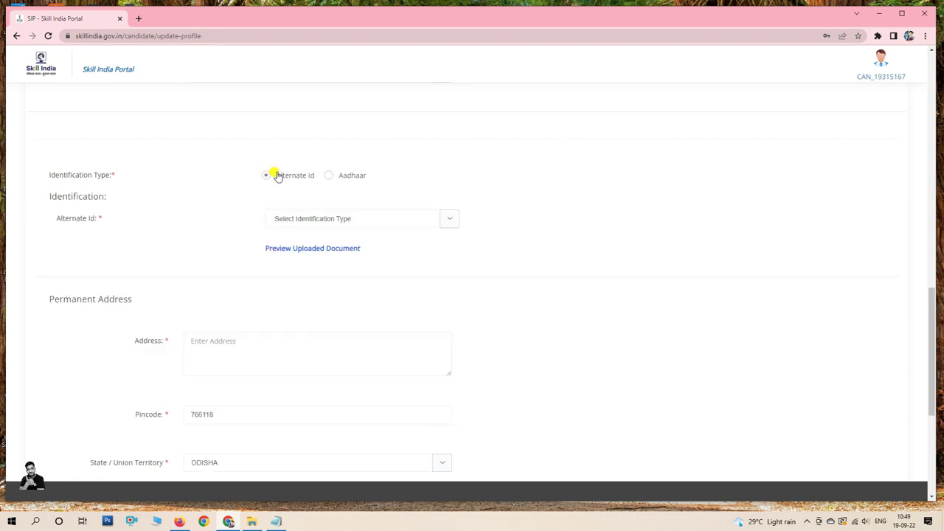
{"action": "scroll", "coordinate": [268, 288], "scroll_direction": "up", "scroll_amount": 2}
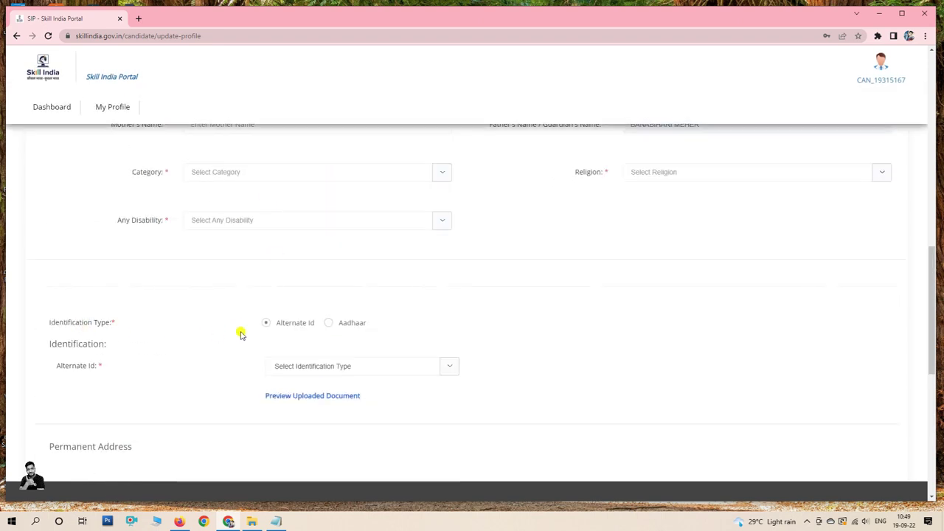
{"action": "left_click", "coordinate": [329, 324]}
{"action": "left_click", "coordinate": [331, 370]}
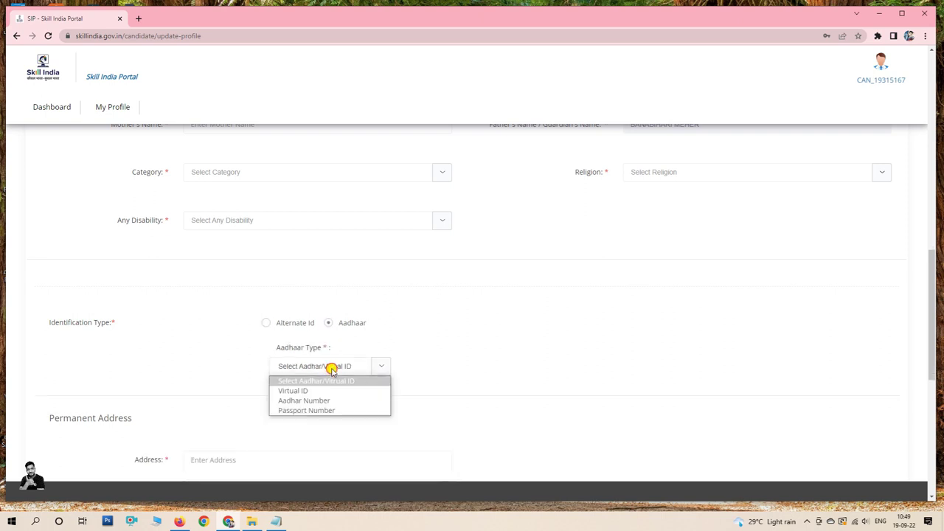
{"action": "left_click", "coordinate": [323, 401]}
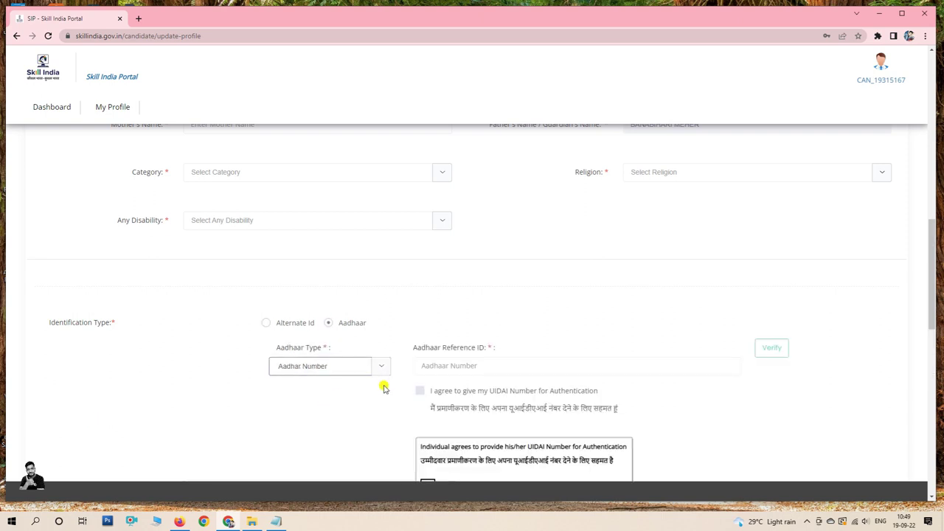
{"action": "left_click", "coordinate": [442, 366]}
Step: Look over the rest of the Candidate Registration Form and its five stages, from Personal Details to Declaration & Submission
{"action": "scroll", "coordinate": [441, 365], "scroll_direction": "down", "scroll_amount": 1}
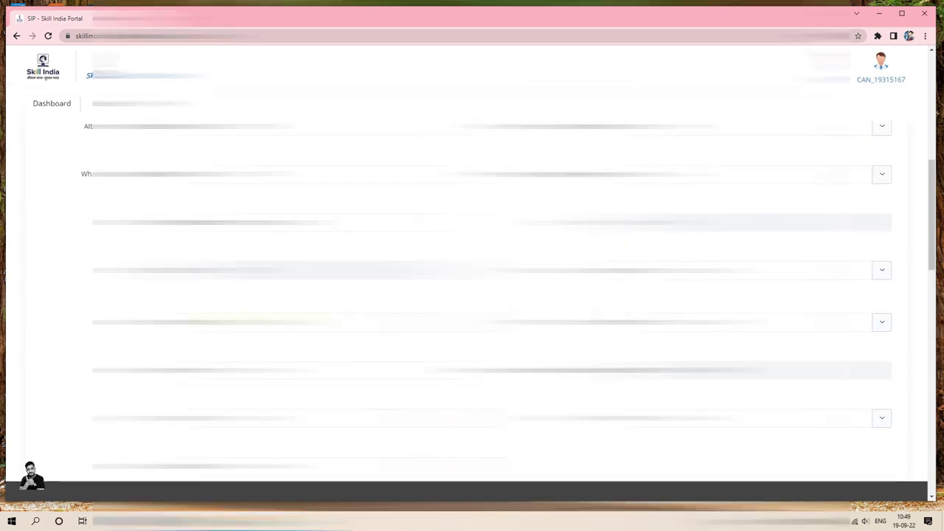
{"action": "scroll", "coordinate": [472, 295], "scroll_direction": "up", "scroll_amount": 5}
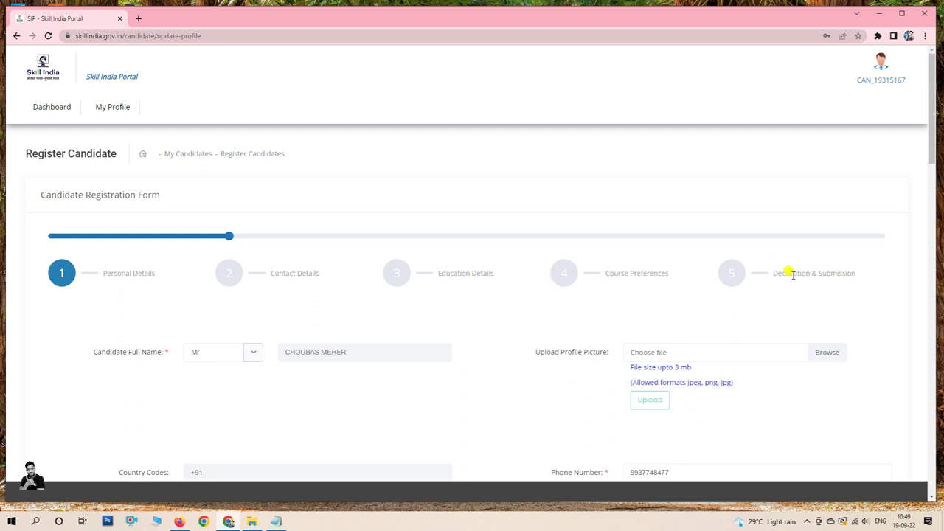
{"action": "scroll", "coordinate": [818, 275], "scroll_direction": "down", "scroll_amount": 10}
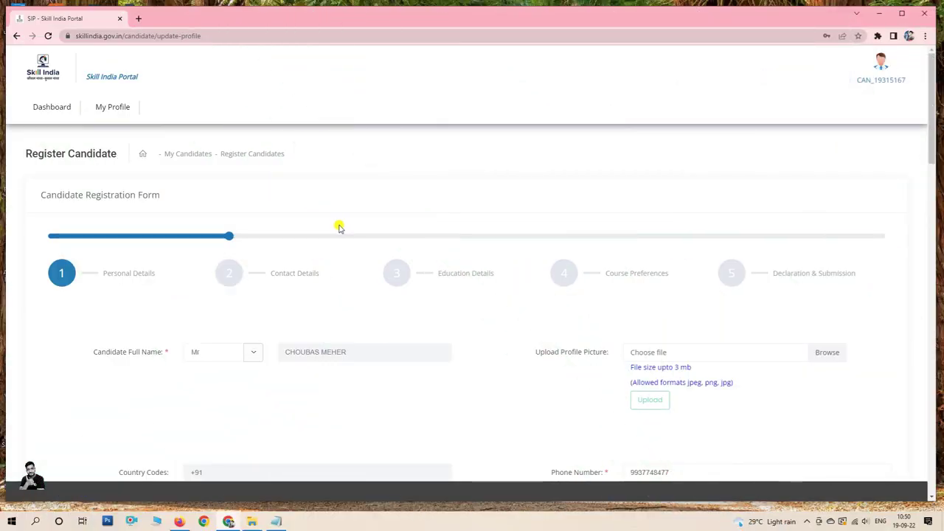
Step: Open the list of all training centres from the dashboard and set the state filter to ODISHA
{"action": "left_click", "coordinate": [44, 108]}
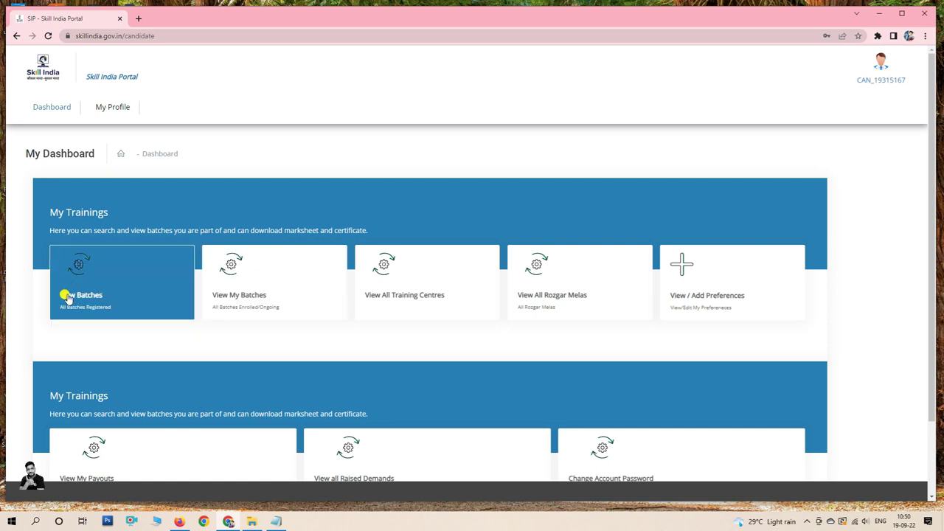
{"action": "left_click", "coordinate": [419, 296]}
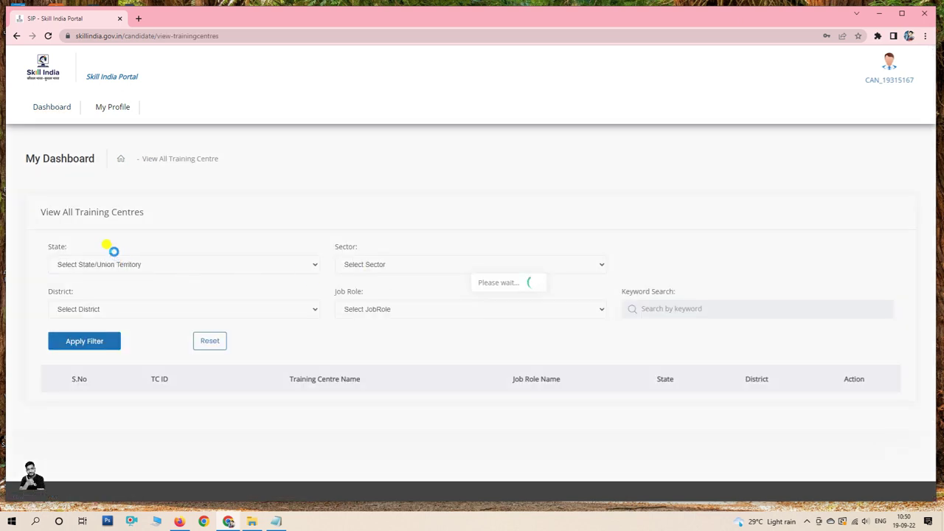
{"action": "left_click", "coordinate": [138, 264]}
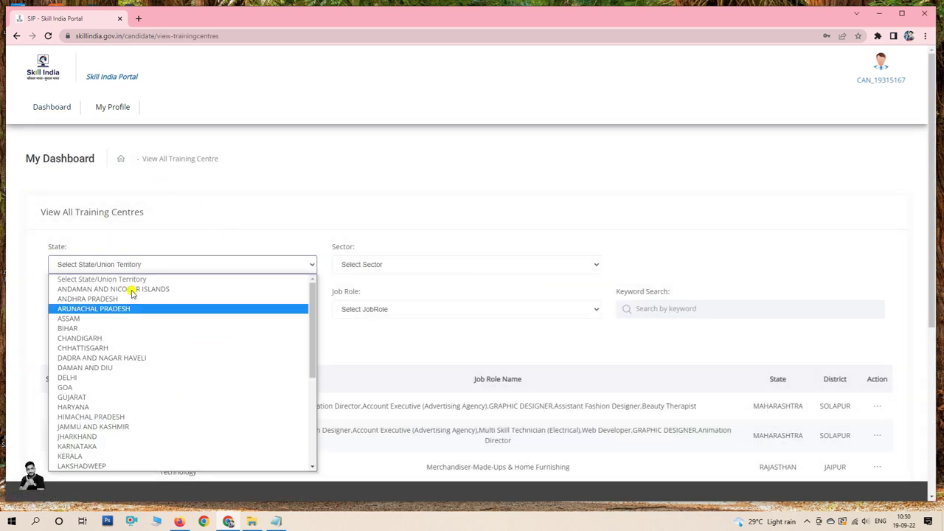
{"action": "scroll", "coordinate": [111, 386], "scroll_direction": "down", "scroll_amount": 5}
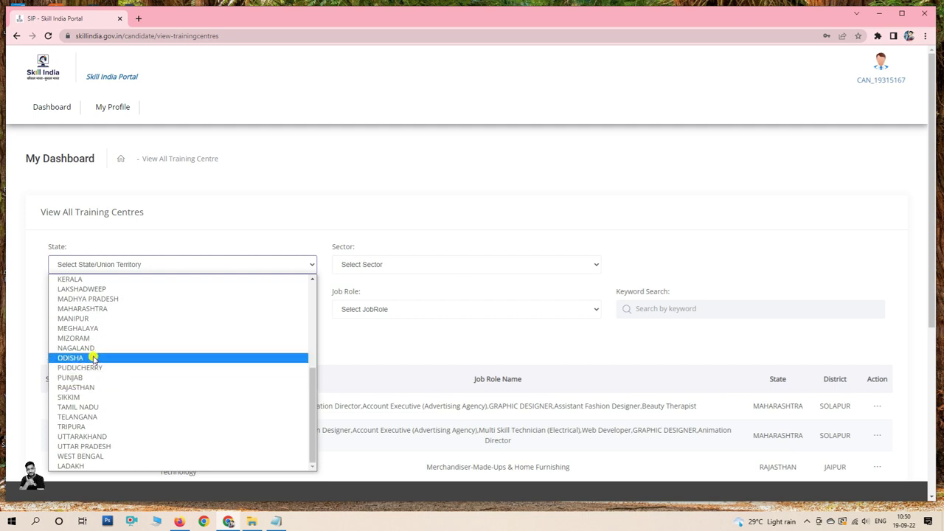
{"action": "left_click", "coordinate": [93, 358]}
Step: Look through the available sectors and set the sector filter to Agriculture
{"action": "left_click", "coordinate": [372, 264]}
{"action": "scroll", "coordinate": [374, 395], "scroll_direction": "down", "scroll_amount": 5}
{"action": "scroll", "coordinate": [375, 391], "scroll_direction": "up", "scroll_amount": 5}
{"action": "scroll", "coordinate": [377, 402], "scroll_direction": "down", "scroll_amount": 7}
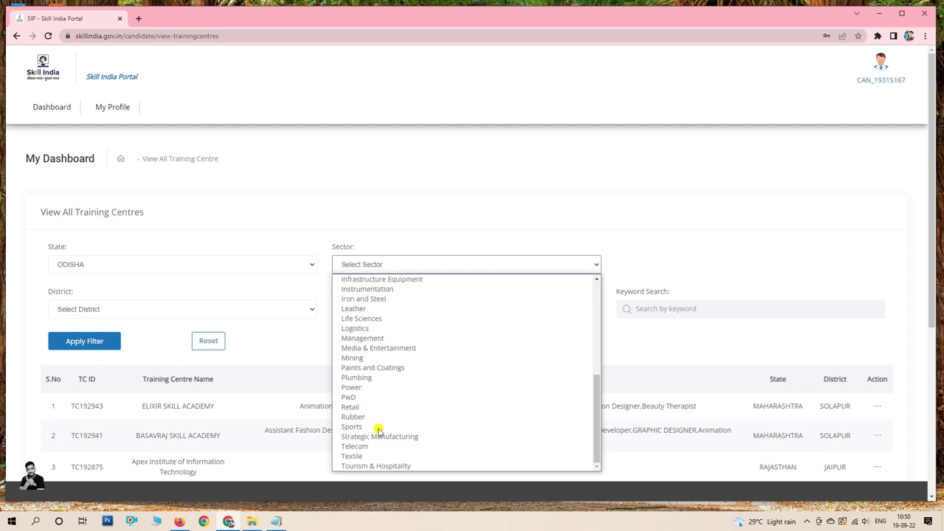
{"action": "scroll", "coordinate": [378, 306], "scroll_direction": "up", "scroll_amount": 3}
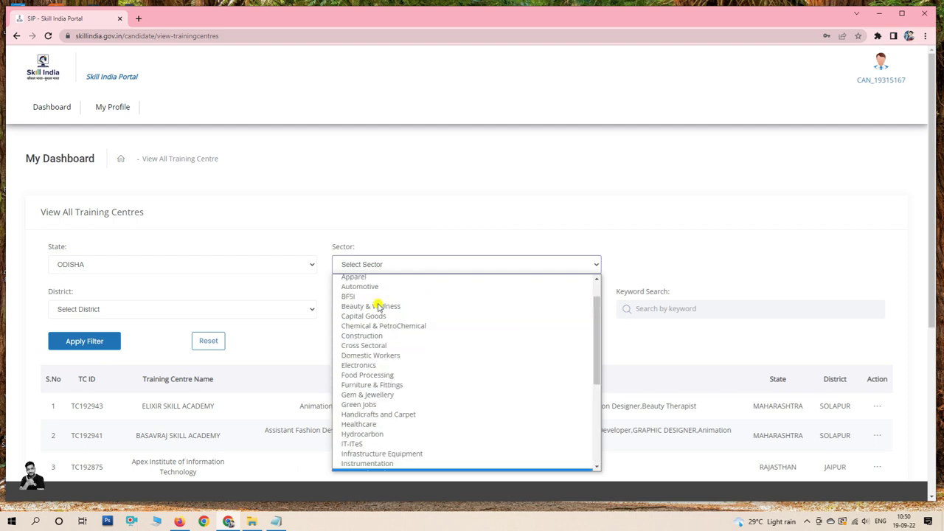
{"action": "scroll", "coordinate": [378, 306], "scroll_direction": "up", "scroll_amount": 1}
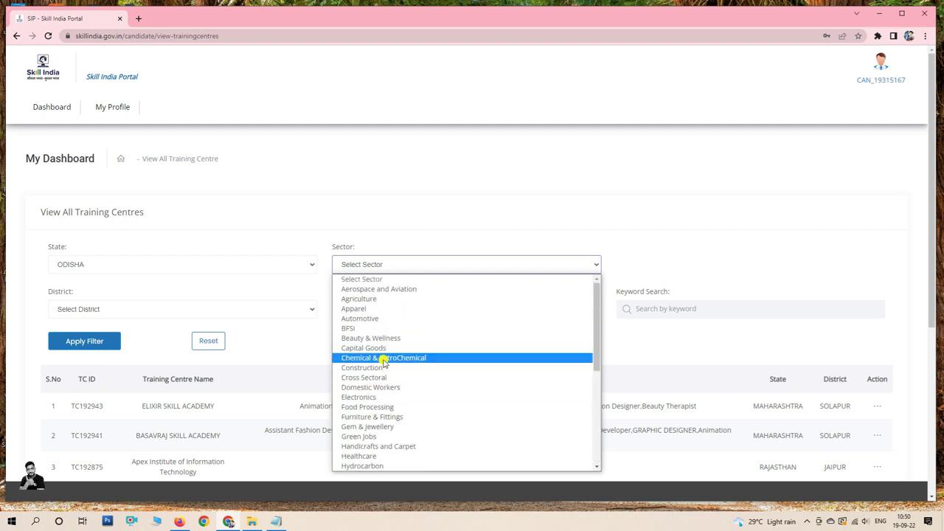
{"action": "left_click", "coordinate": [371, 299]}
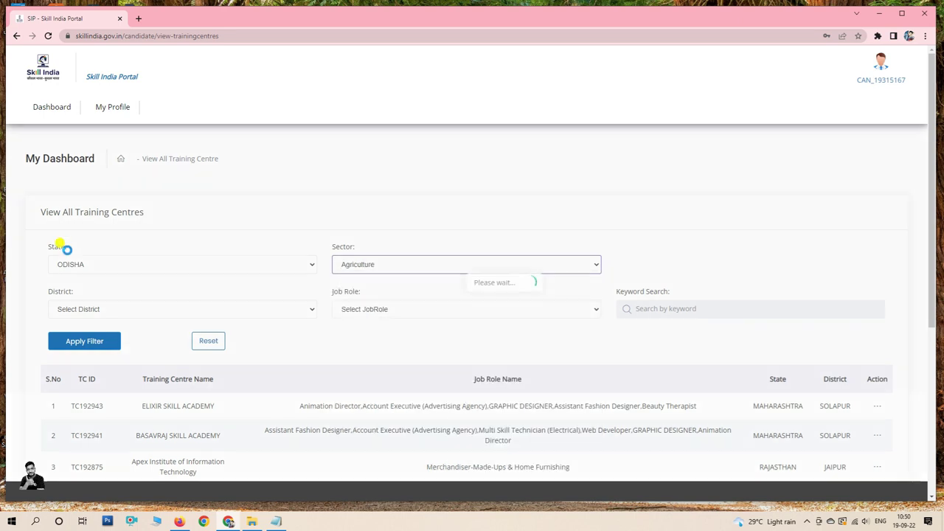
Step: Filter the training centres by the district JHARSUGUDA and the job role Agri-residue Aggregator, and look over the list
{"action": "left_click", "coordinate": [162, 309]}
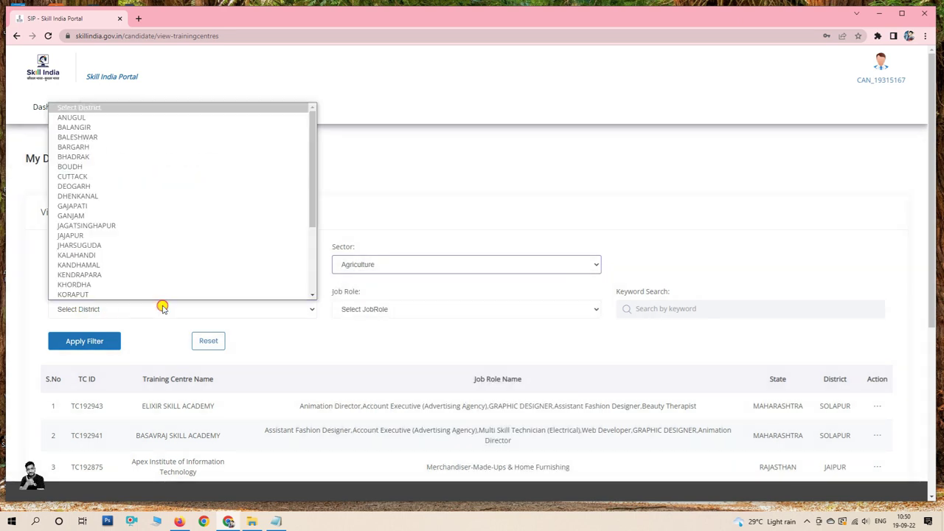
{"action": "scroll", "coordinate": [125, 251], "scroll_direction": "down", "scroll_amount": 2}
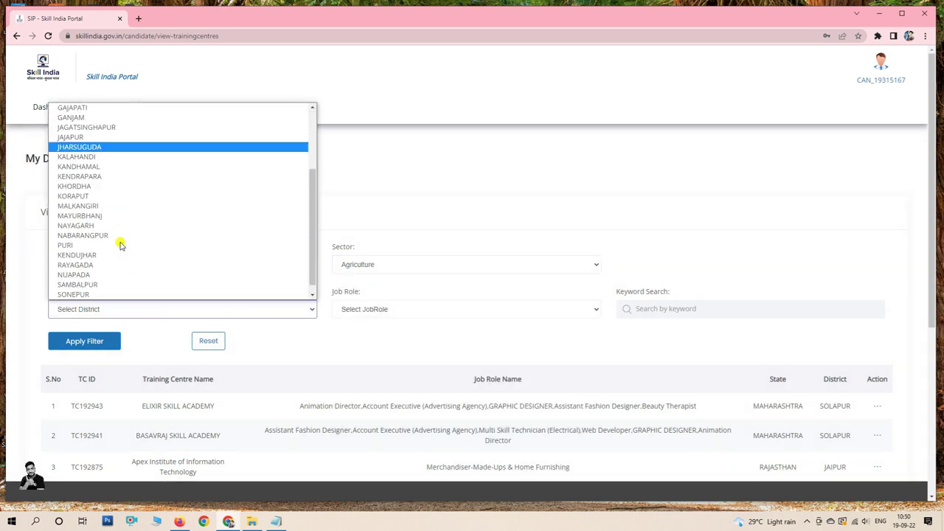
{"action": "left_click", "coordinate": [100, 147]}
{"action": "left_click", "coordinate": [376, 312]}
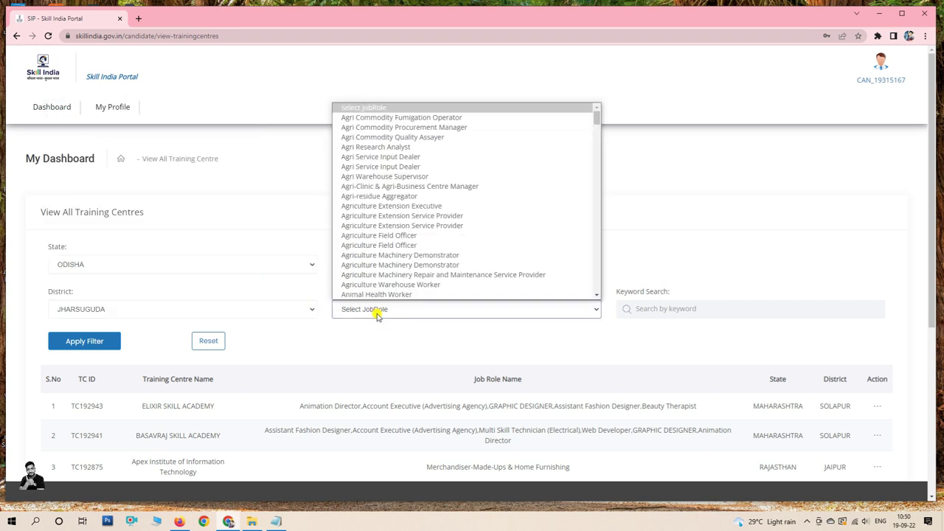
{"action": "left_click", "coordinate": [394, 194]}
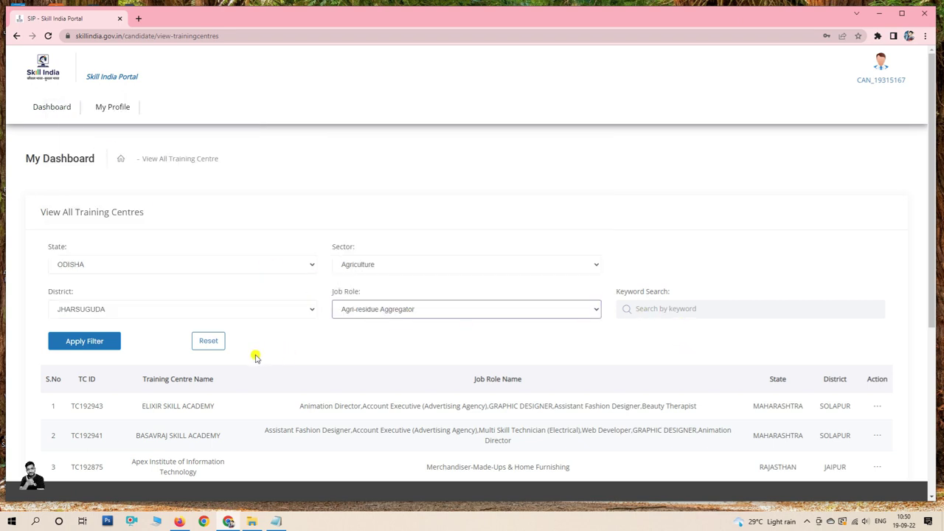
{"action": "left_click", "coordinate": [87, 343]}
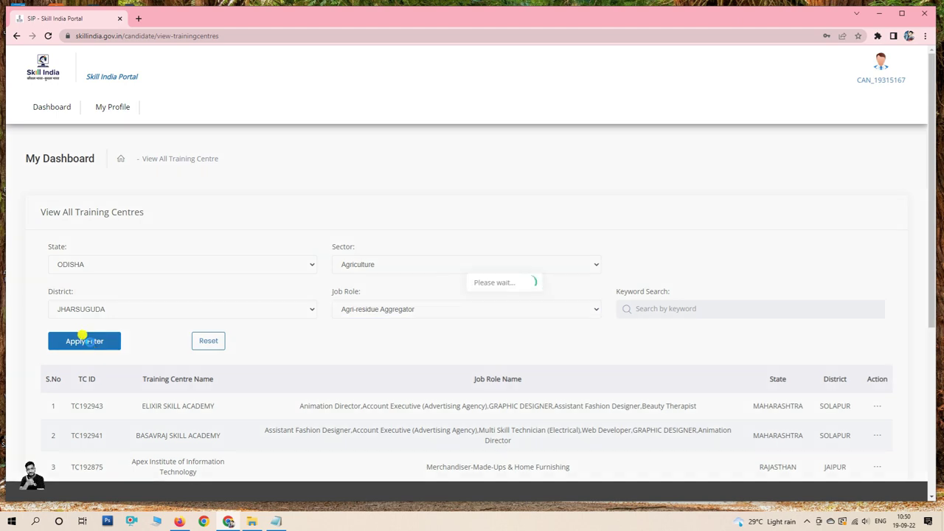
{"action": "scroll", "coordinate": [706, 354], "scroll_direction": "down", "scroll_amount": 3}
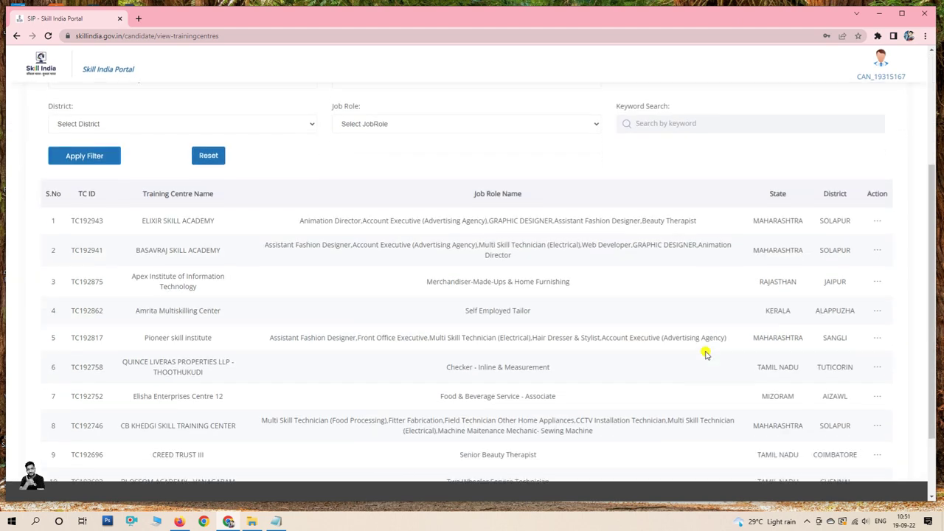
Step: Open the details of the Apex Institute of Information Technology training centre in Jaipur and look over its contact and address information
{"action": "scroll", "coordinate": [706, 354], "scroll_direction": "down", "scroll_amount": 2}
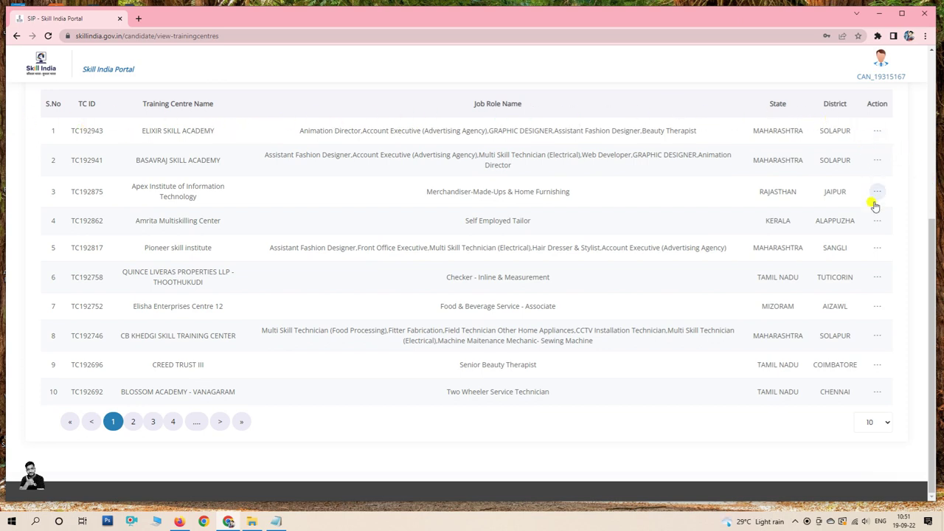
{"action": "double_click", "coordinate": [868, 104]}
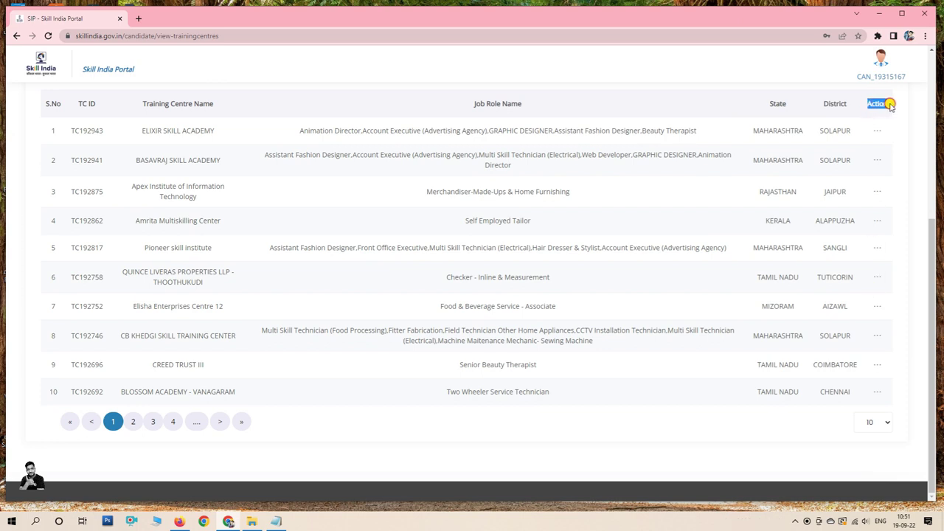
{"action": "left_click", "coordinate": [878, 195]}
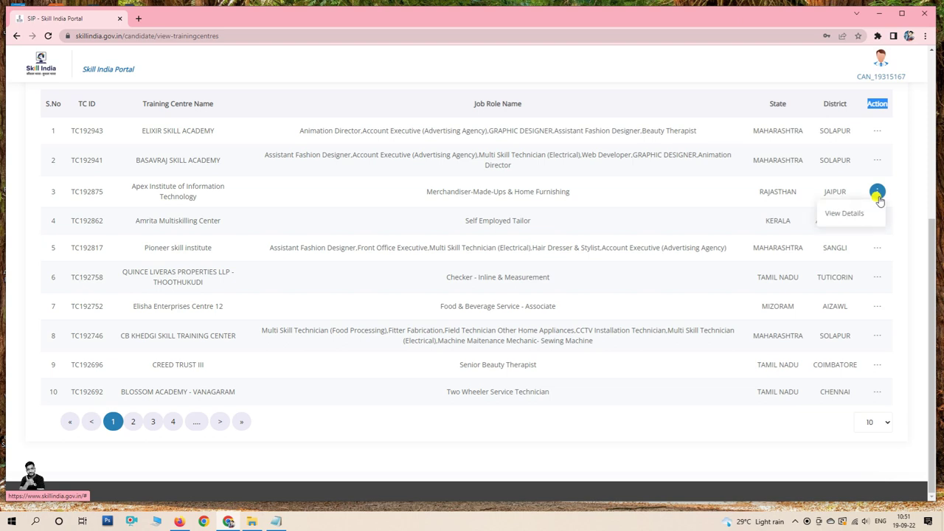
{"action": "left_click", "coordinate": [844, 214]}
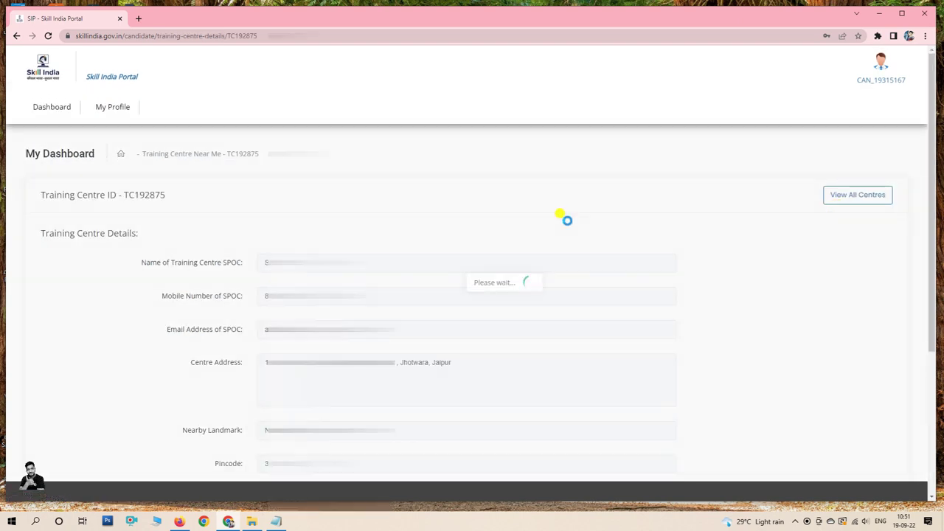
{"action": "scroll", "coordinate": [472, 295], "scroll_direction": "down", "scroll_amount": 3}
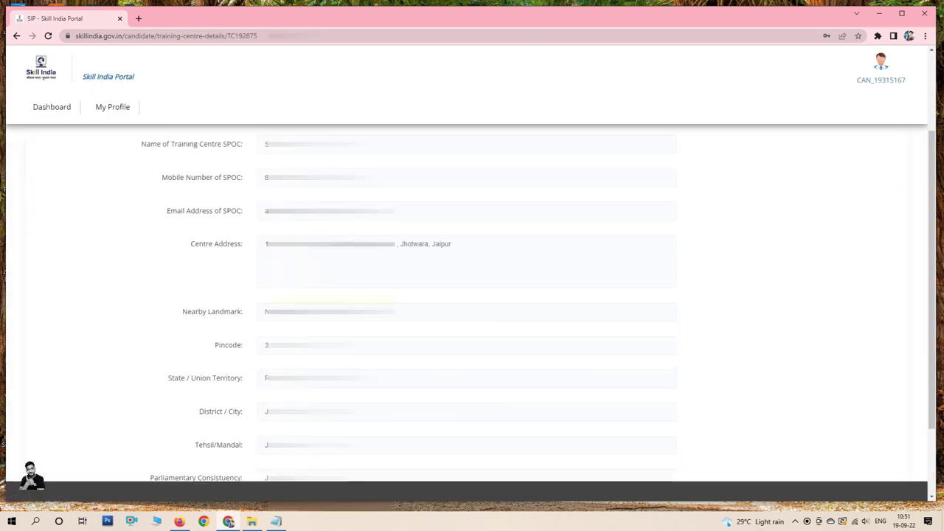
{"action": "scroll", "coordinate": [472, 295], "scroll_direction": "up", "scroll_amount": 3}
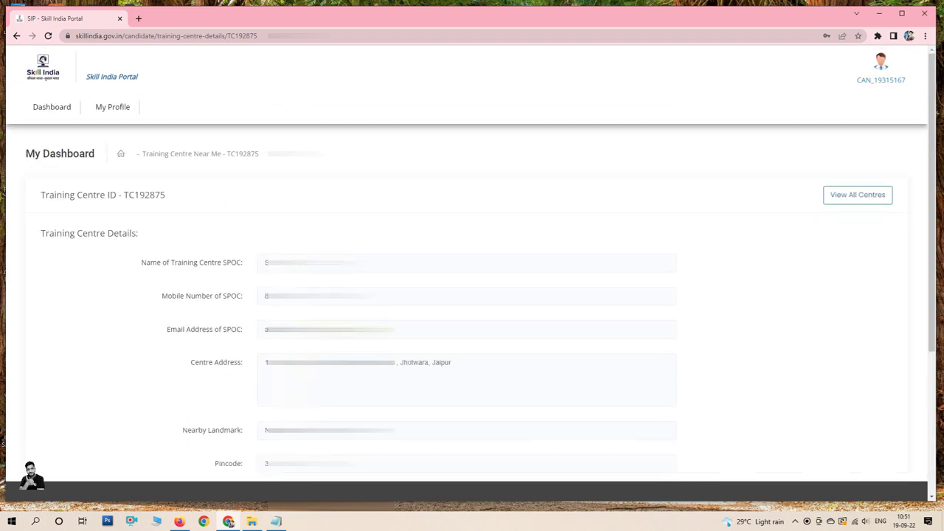